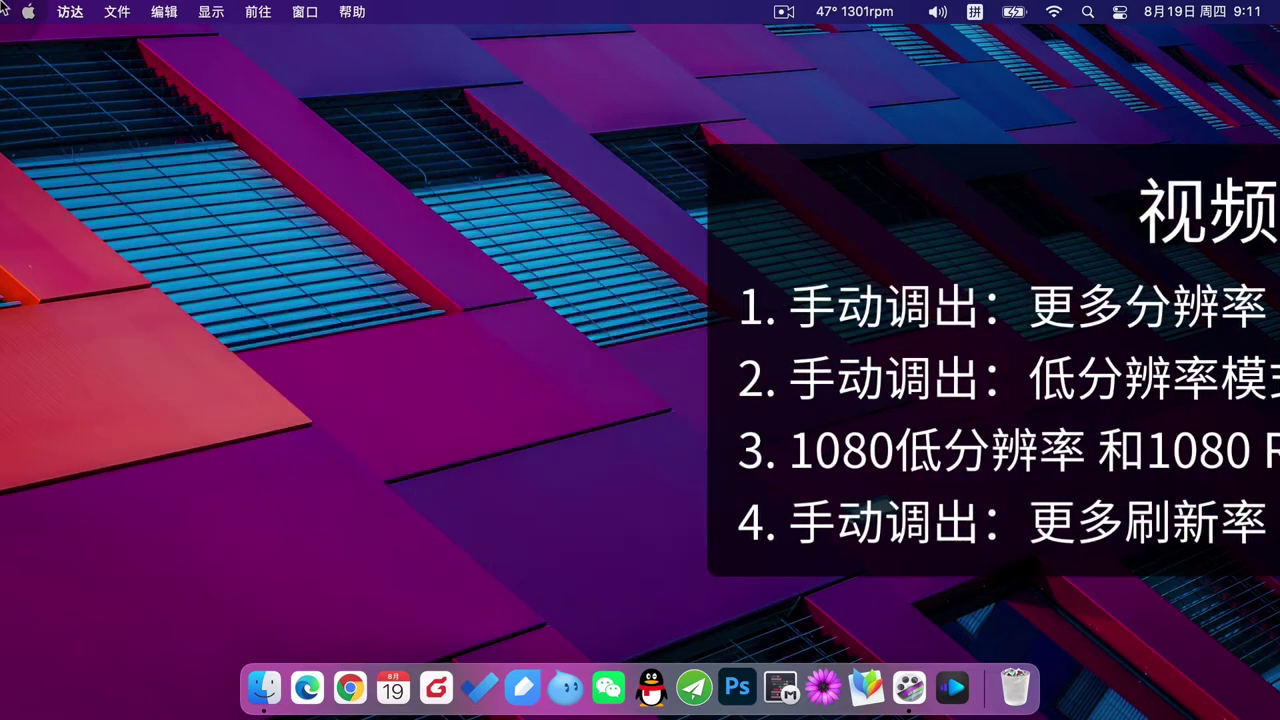
Open the 显示器 (Displays) settings in System Preferences and reposition the window slightly higher on the desktop
click(28, 12)
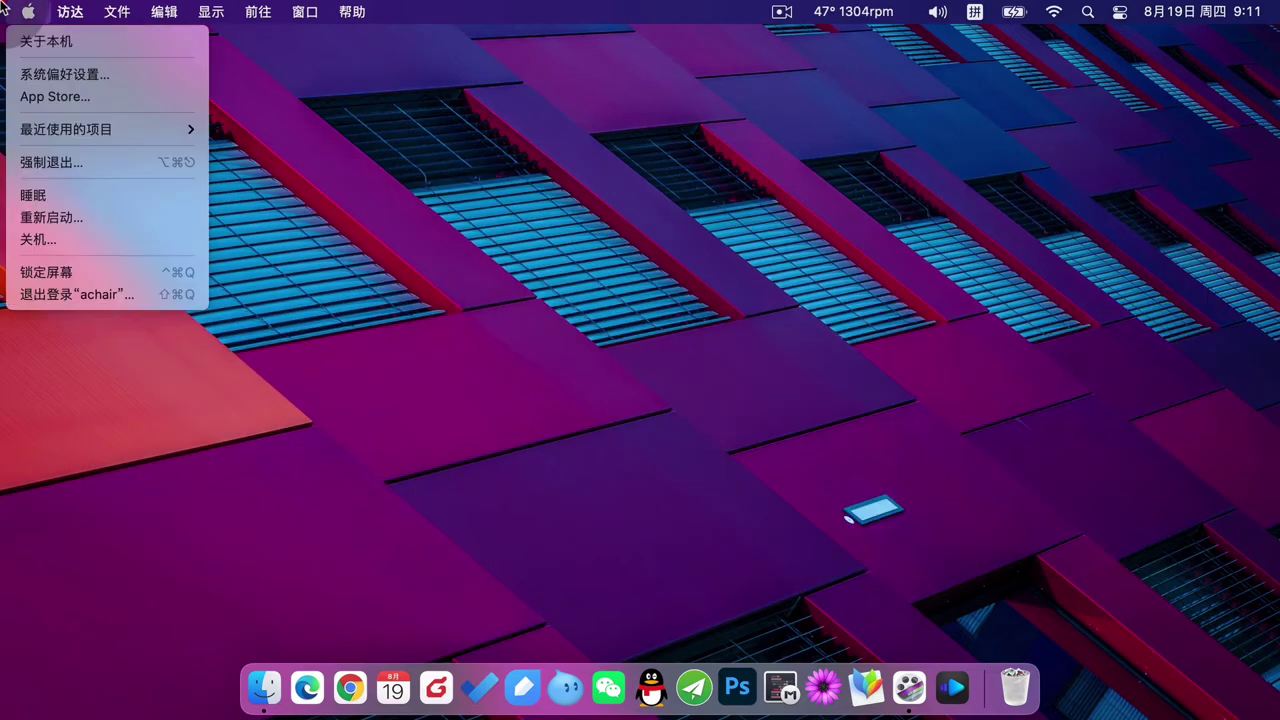
click(57, 73)
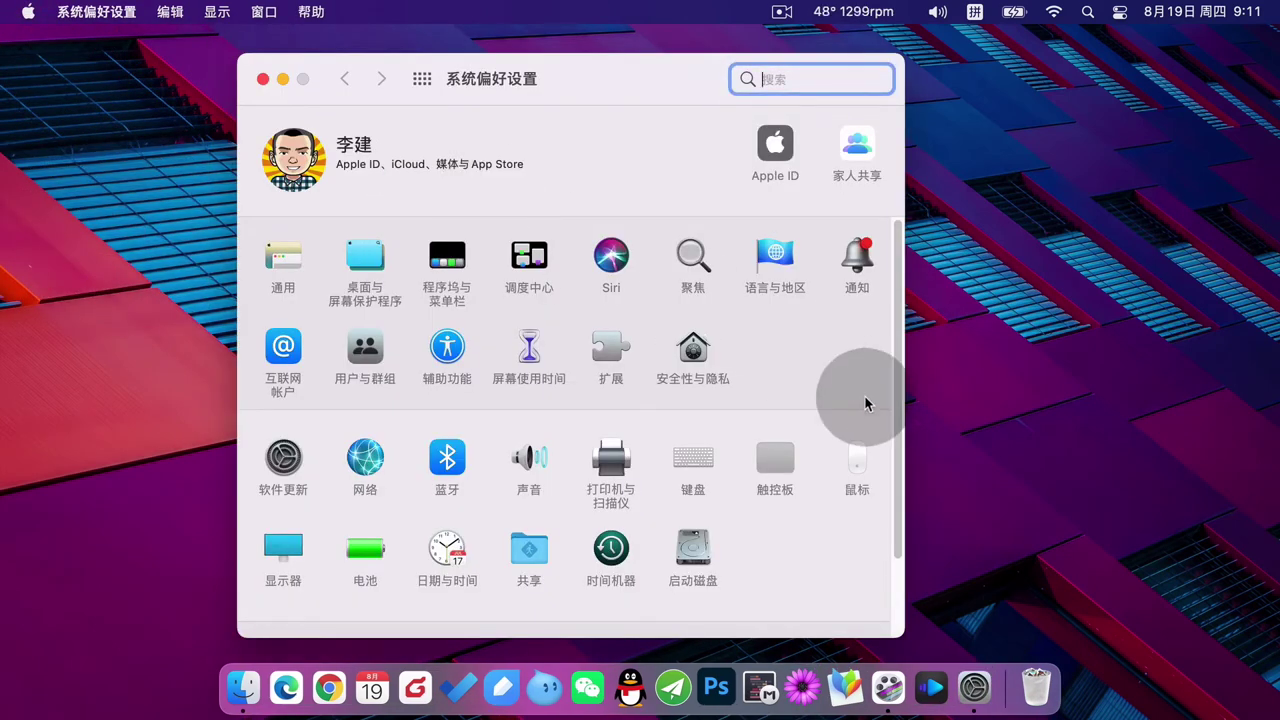
drag(663, 81, 677, 82)
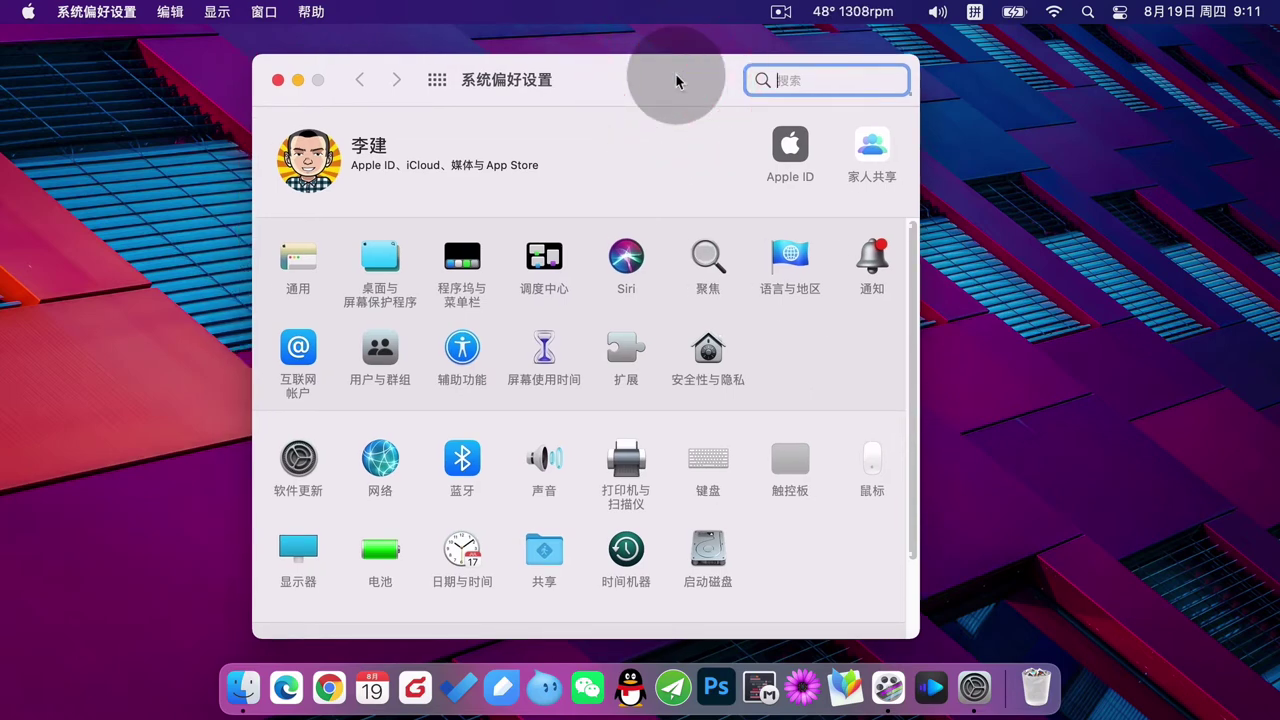
click(675, 82)
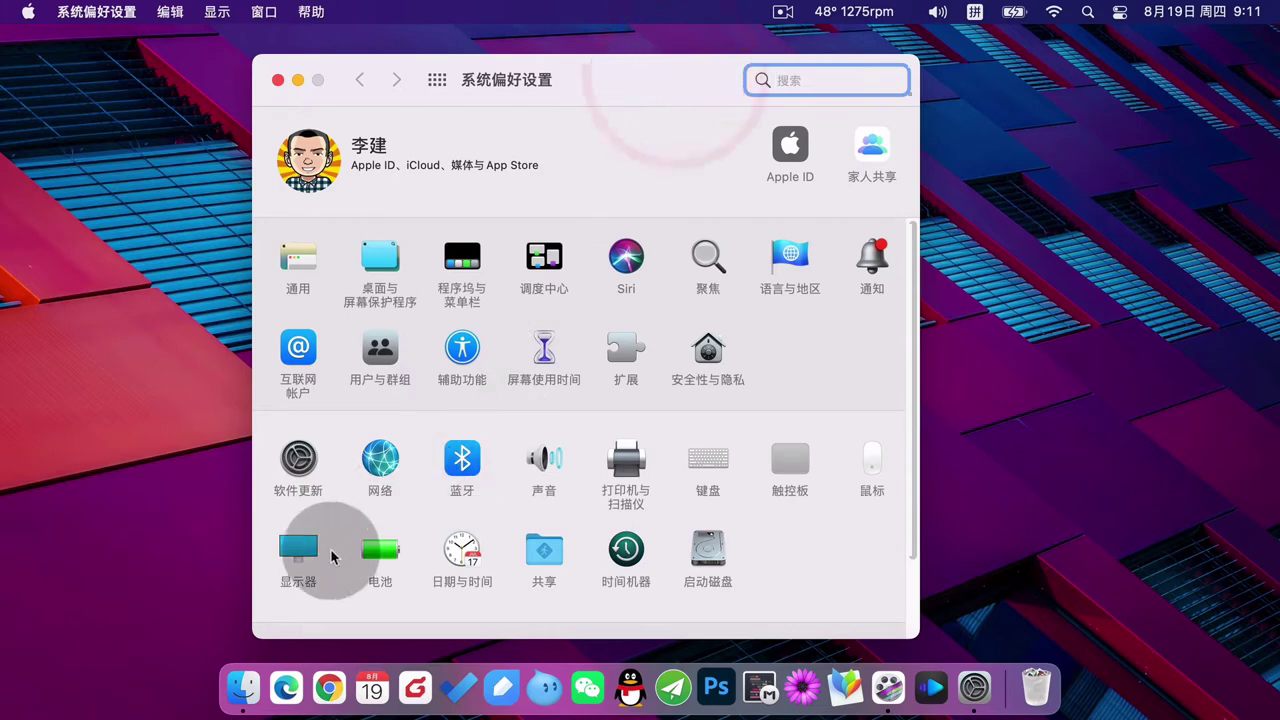
click(300, 553)
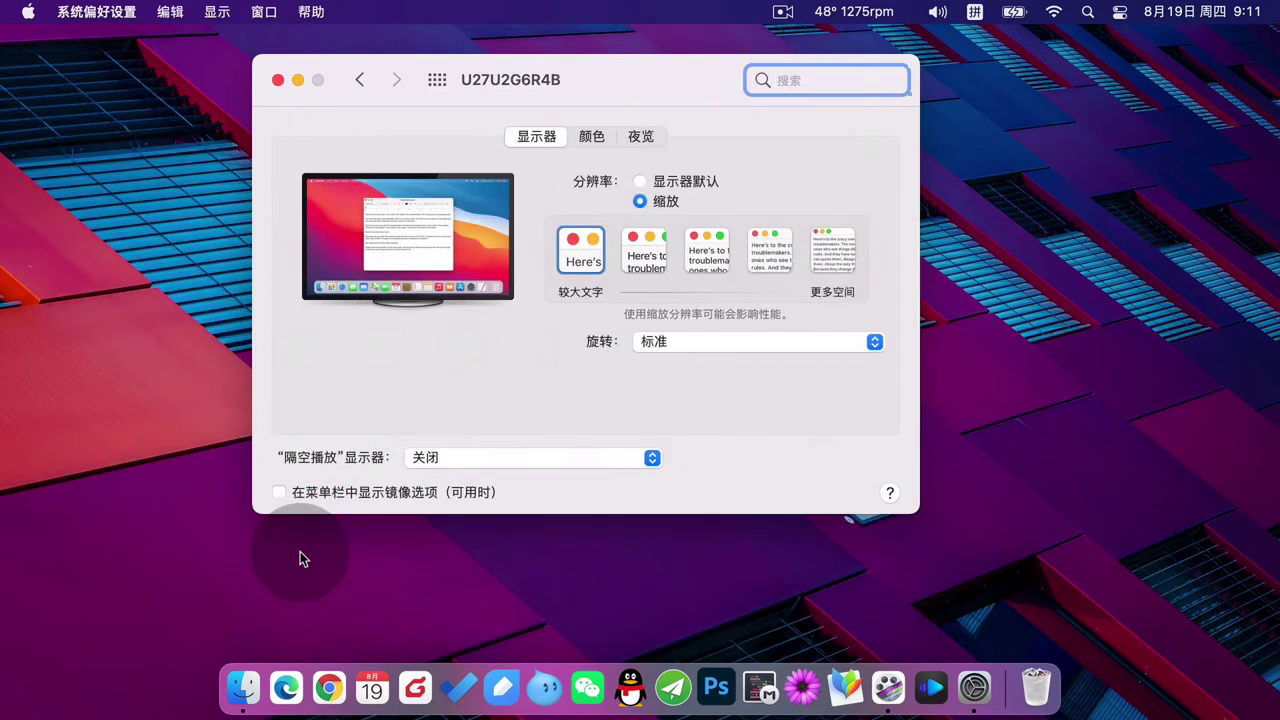
drag(642, 73, 630, 63)
click(631, 58)
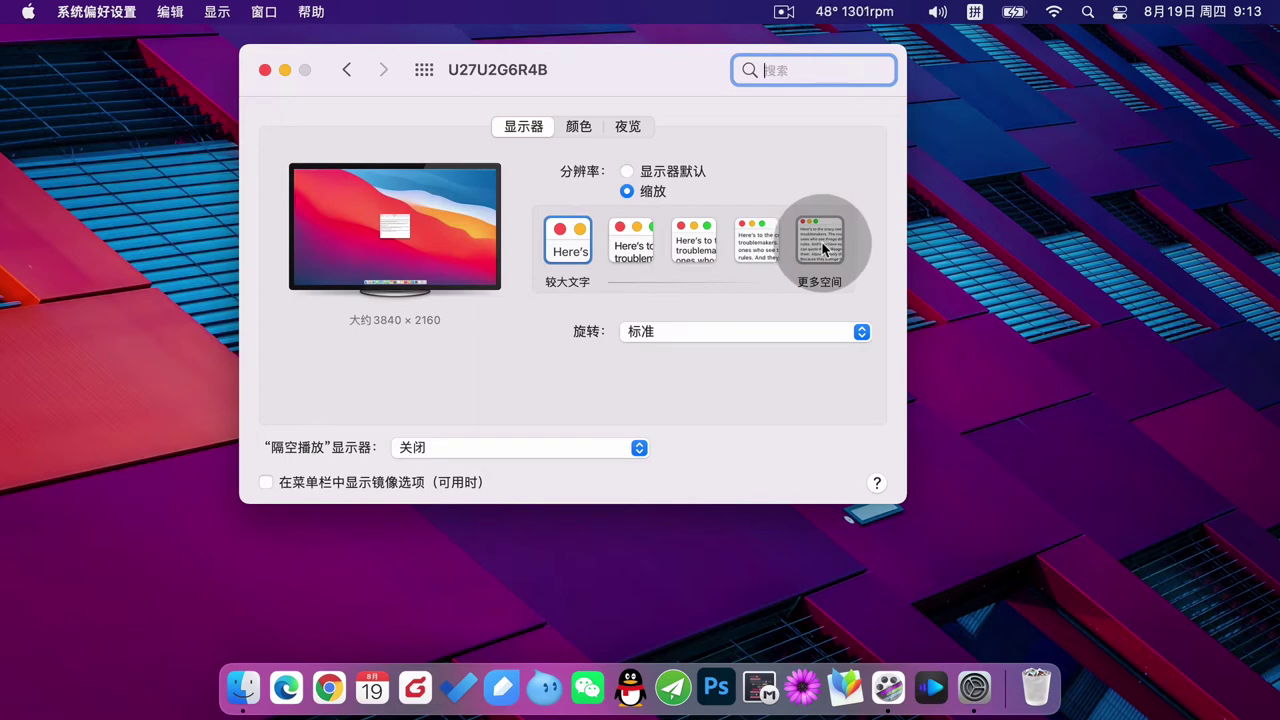
Preview the scaled resolution presets for the external display, from 较大文字 through 更多空间
click(566, 252)
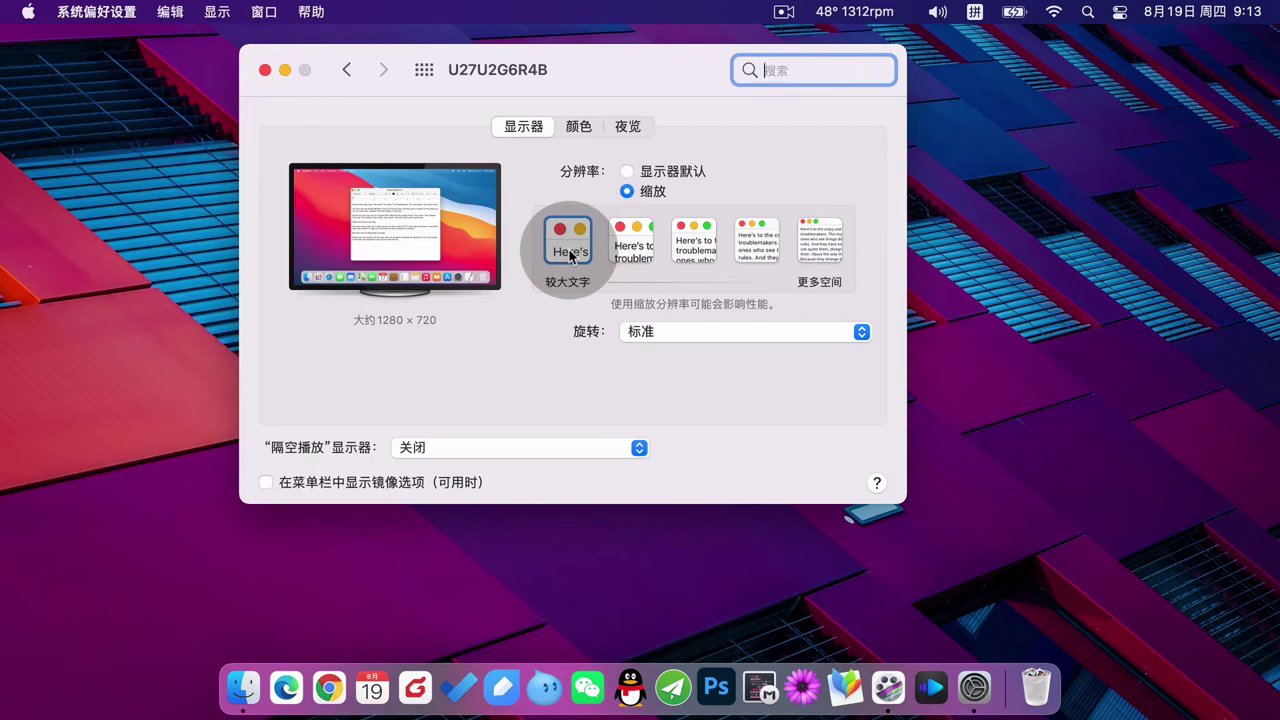
click(634, 240)
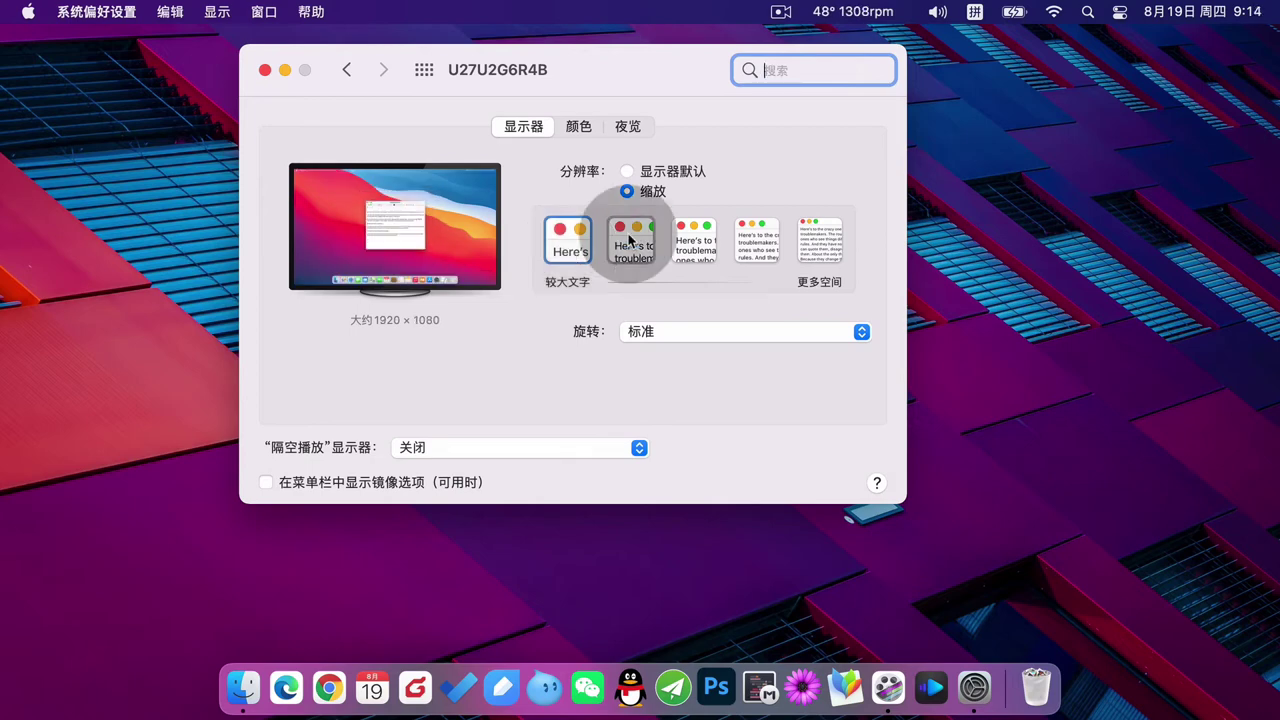
click(745, 240)
click(829, 244)
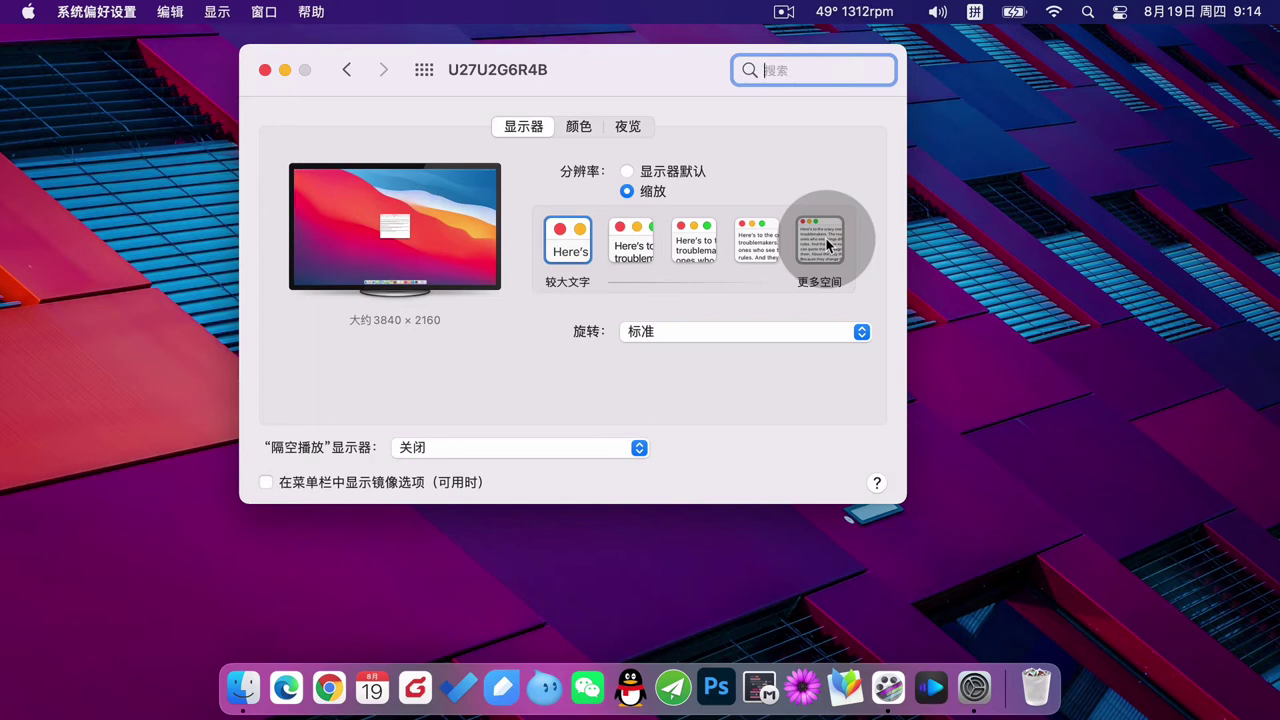
Replace the scaled (缩放) presets with the detailed list of resolutions for the external display
key(alt)
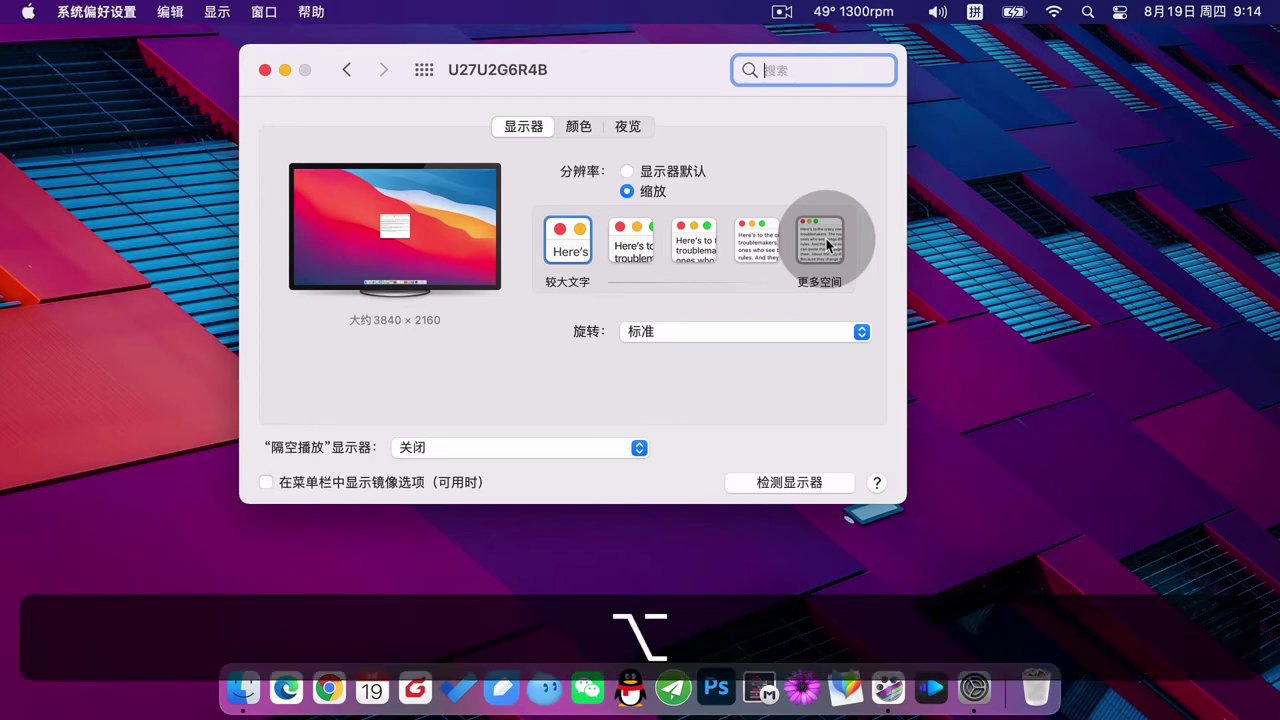
key(alt)
key(alt)
click(828, 243)
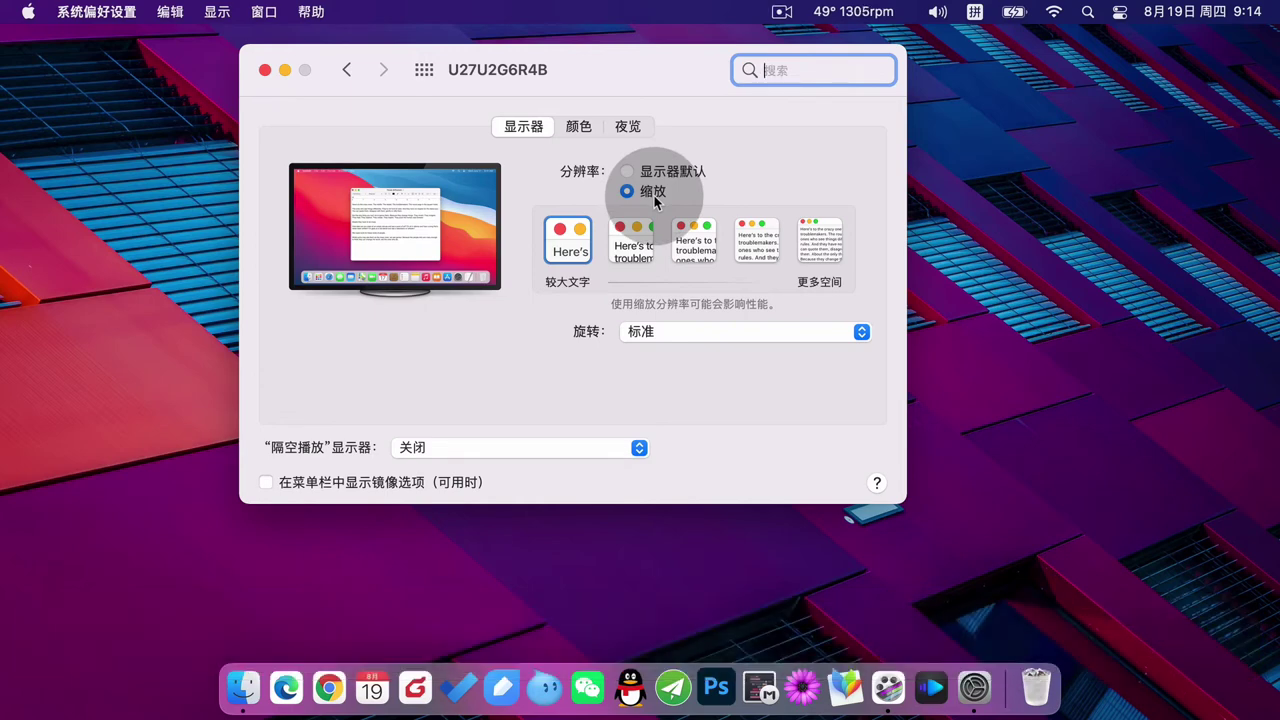
key(alt)
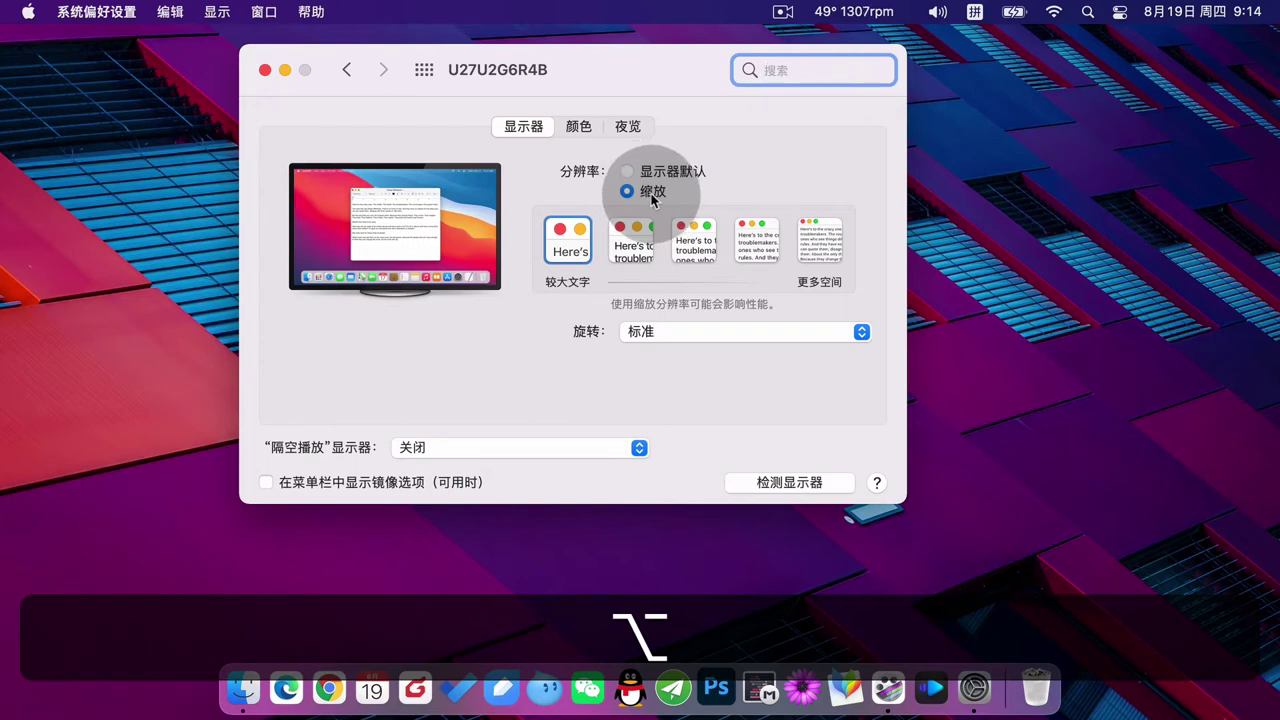
alt+click(652, 198)
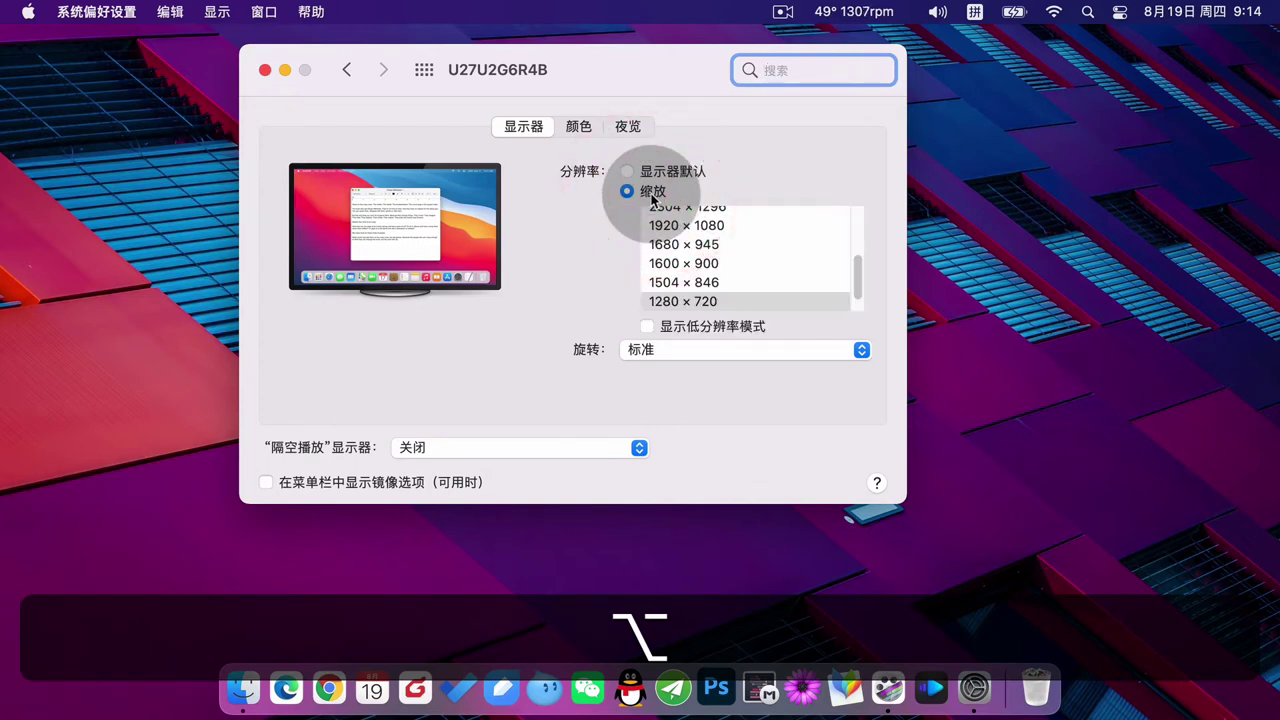
Review the detailed list of scaled resolutions and enable 显示低分辨率模式 to include low-resolution modes
drag(857, 277, 866, 214)
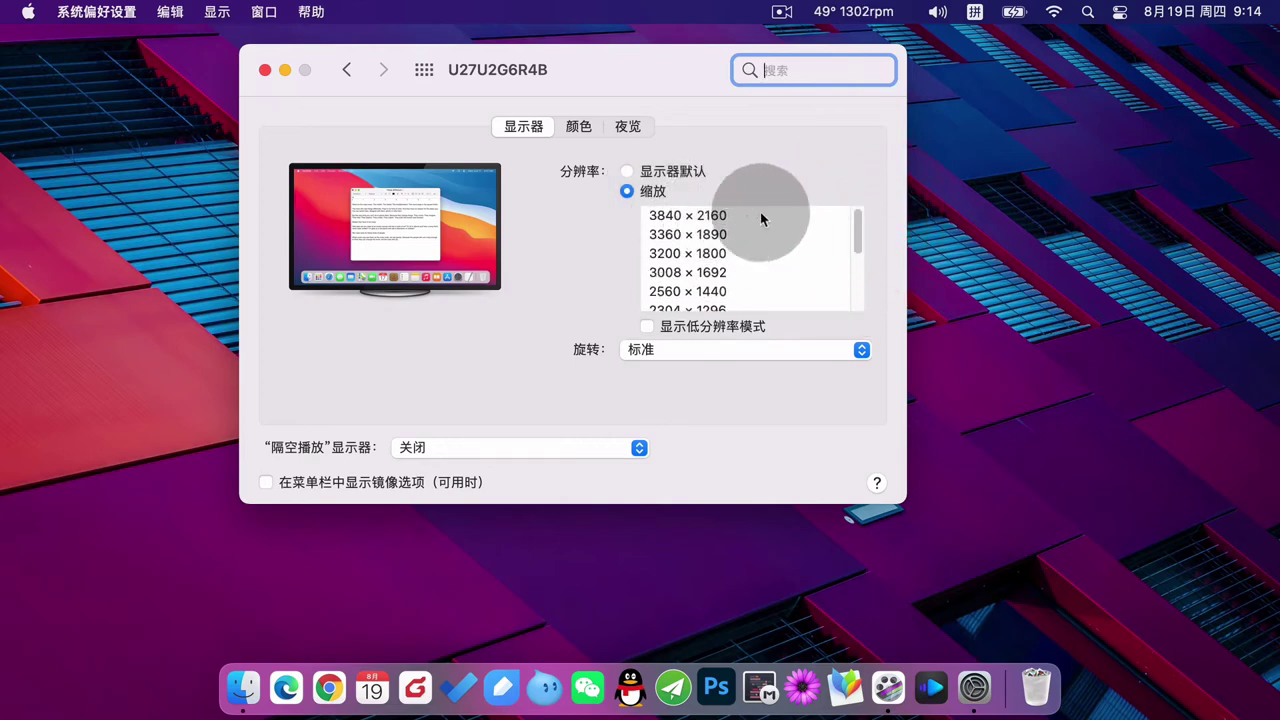
drag(851, 222, 857, 300)
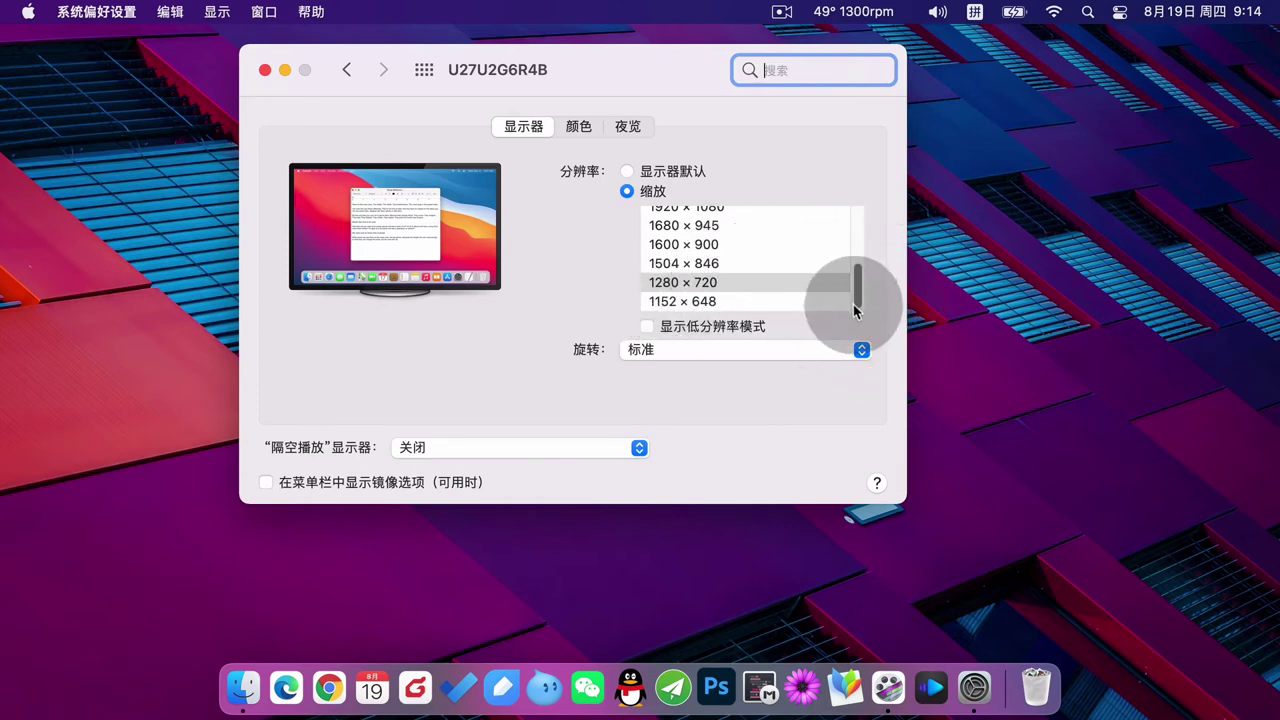
scroll(857, 270, up, 5)
click(858, 258)
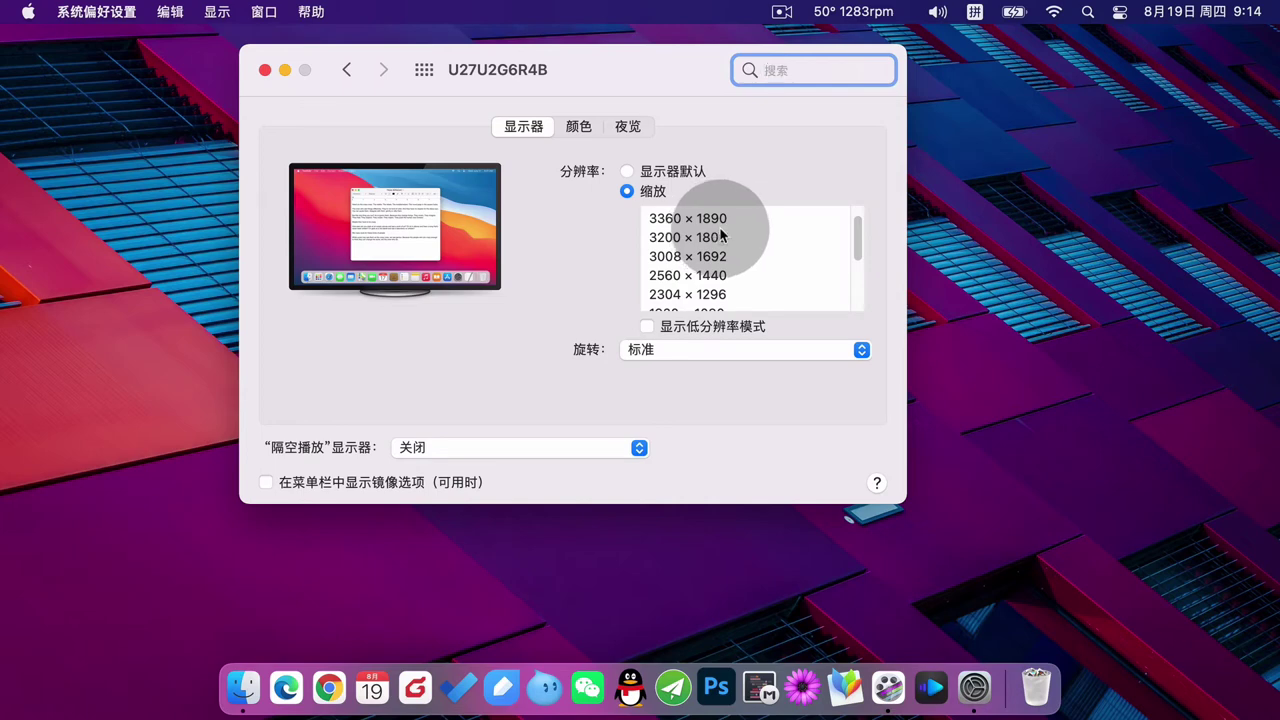
drag(857, 240, 857, 296)
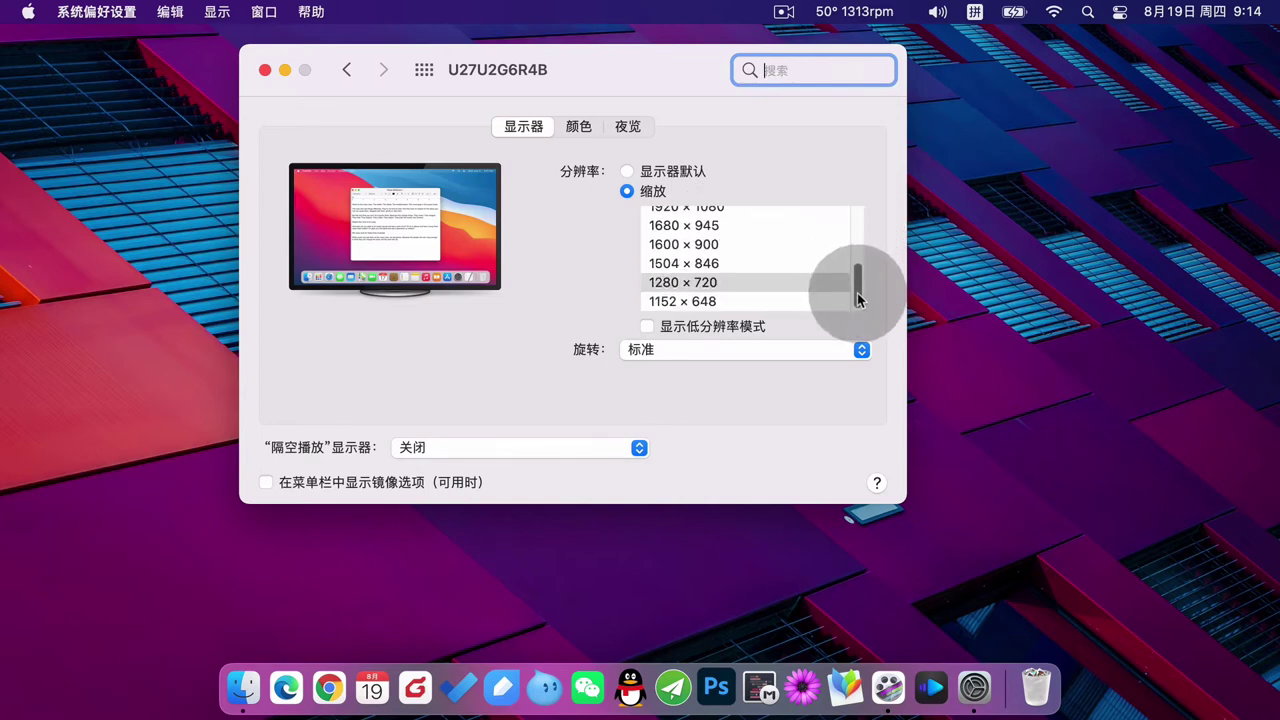
click(857, 300)
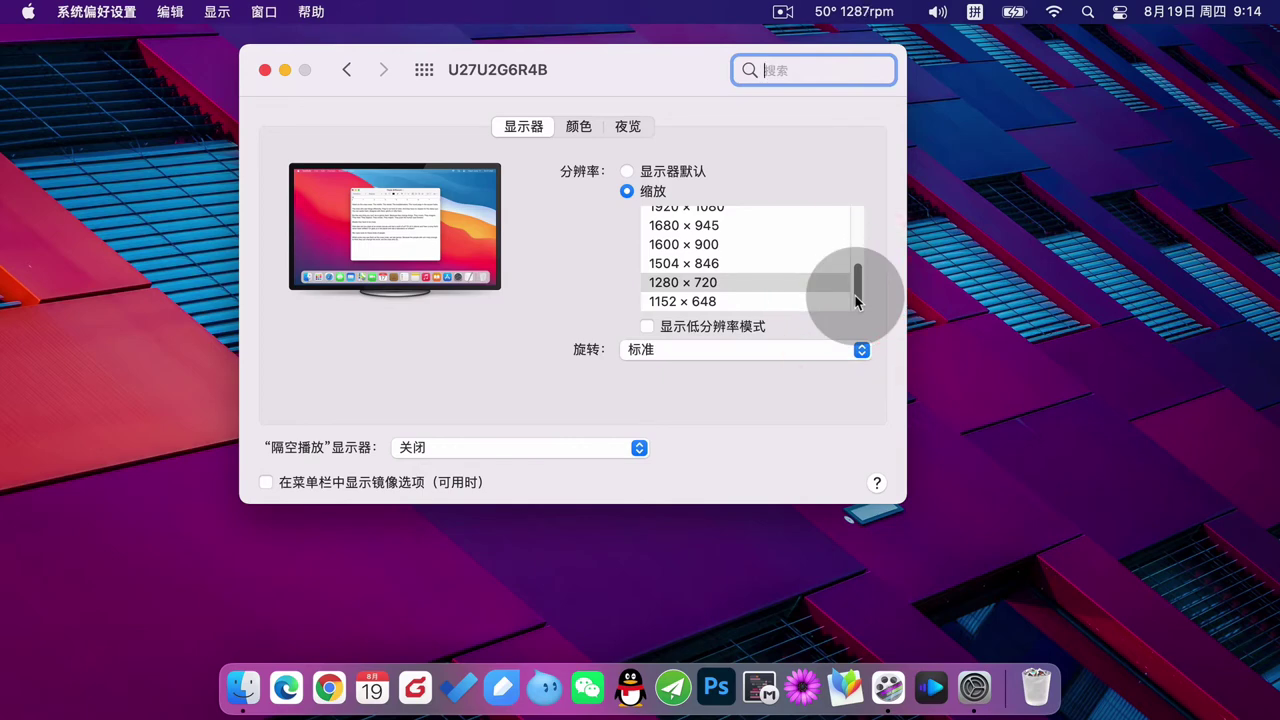
mouse_move(857, 300)
mouse_down()
mouse_move(849, 240)
mouse_move(857, 288)
mouse_up()
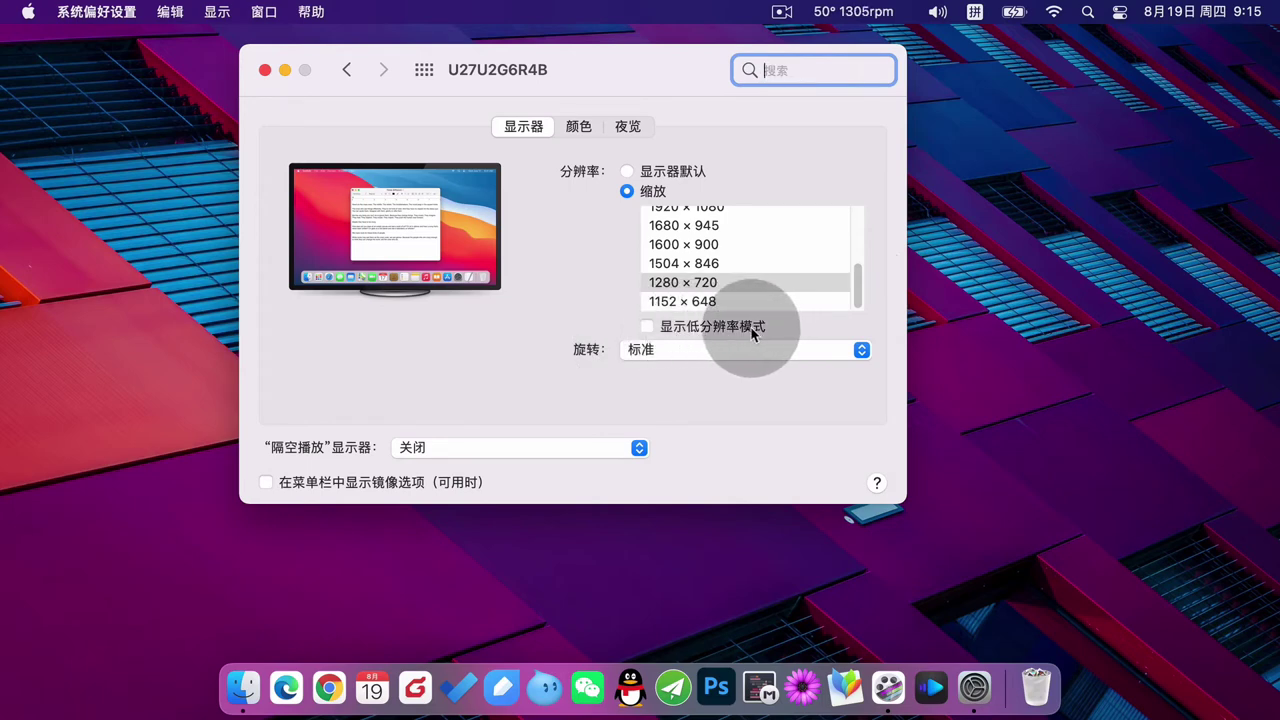
click(647, 327)
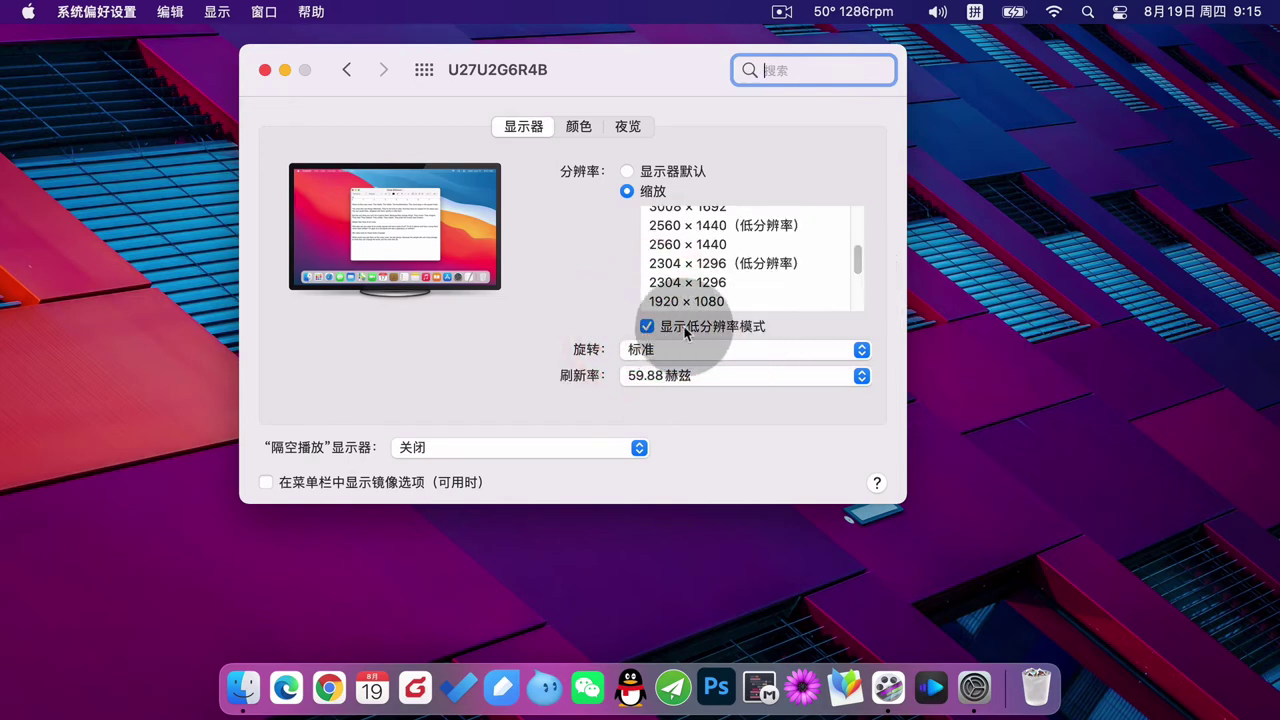
Examine the extended resolution list, comparing the entries marked 低分辨率 with their regular counterparts and checking 1920 × 1080
drag(858, 268, 860, 228)
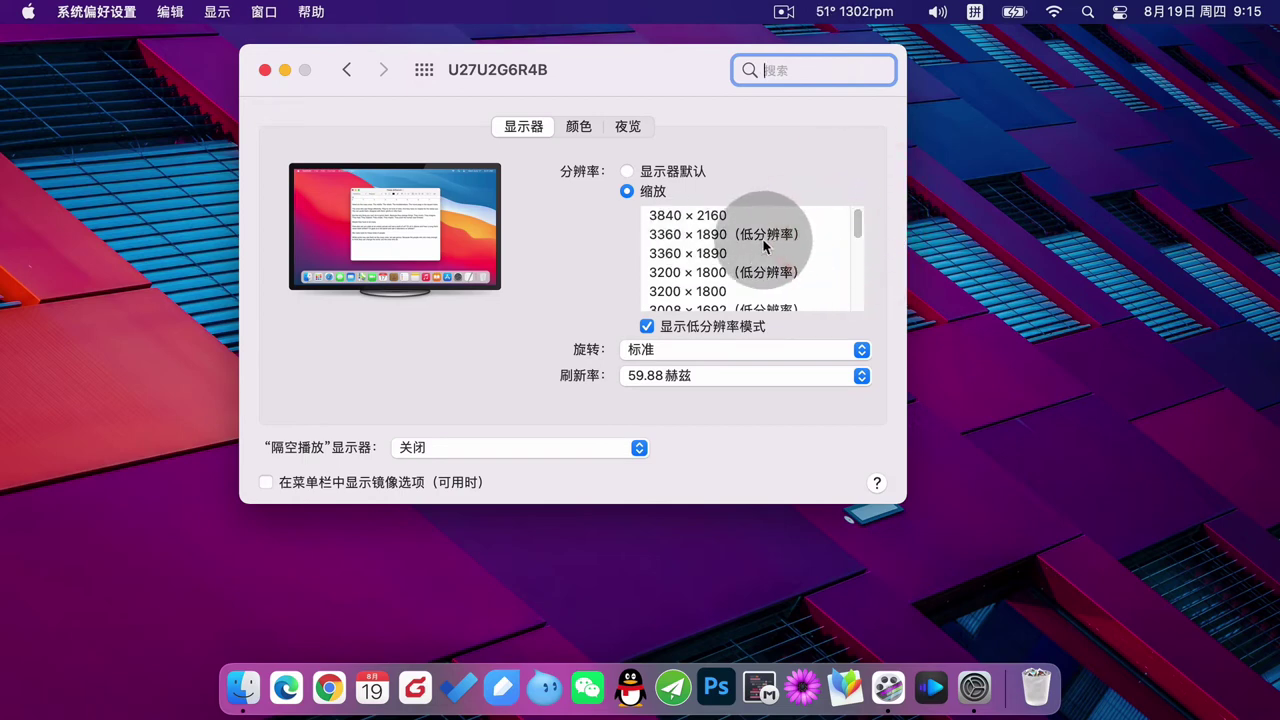
mouse_move(856, 231)
mouse_down()
mouse_move(856, 275)
mouse_move(857, 243)
mouse_up()
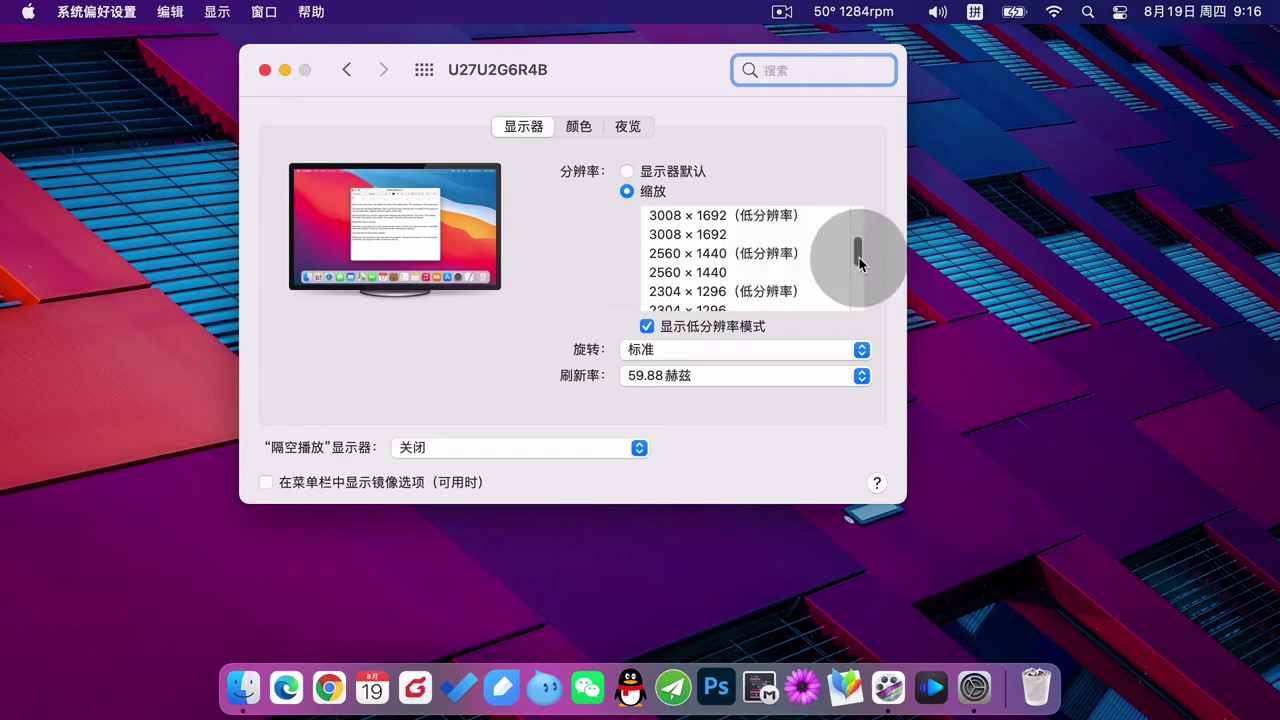
drag(863, 251, 863, 280)
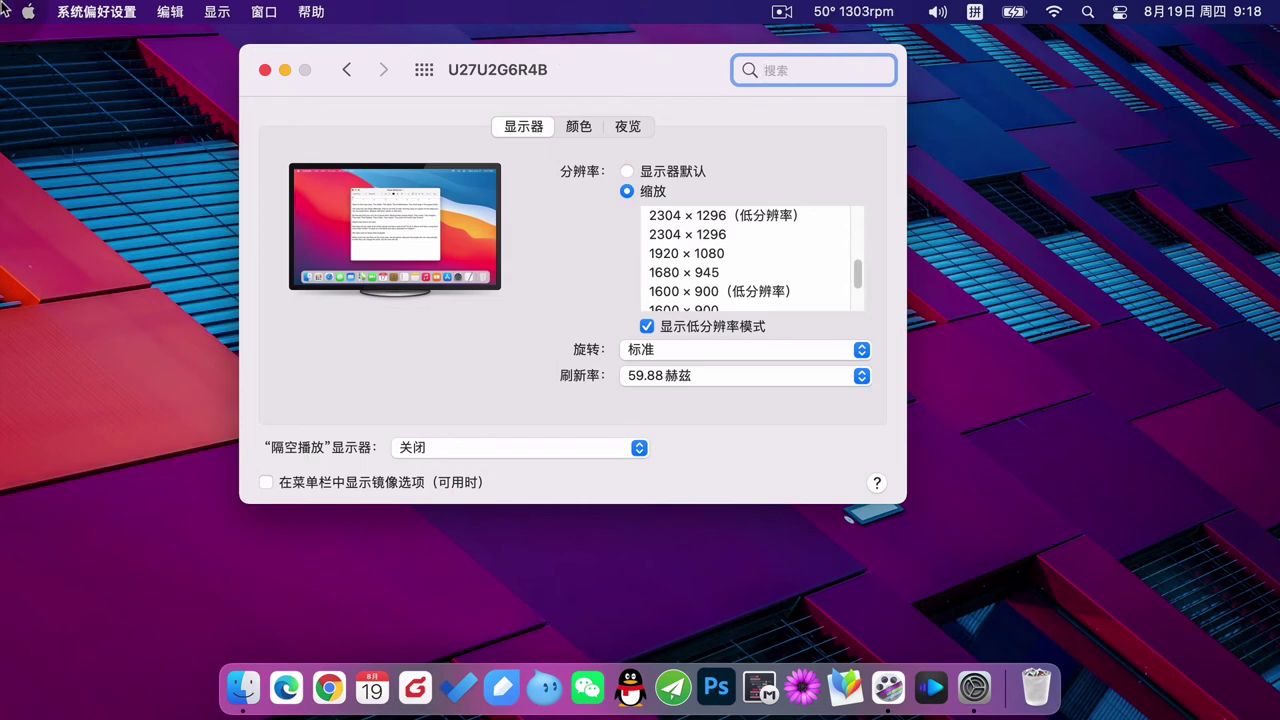
drag(858, 285, 863, 223)
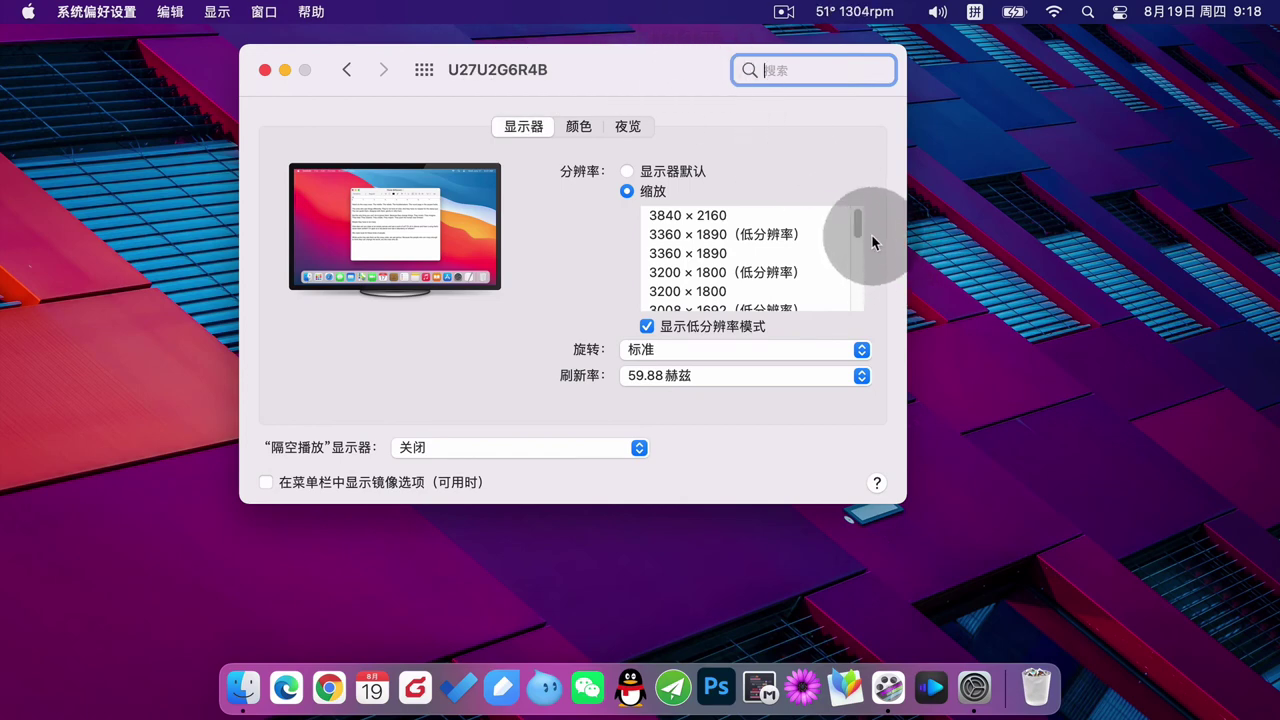
drag(857, 227, 843, 273)
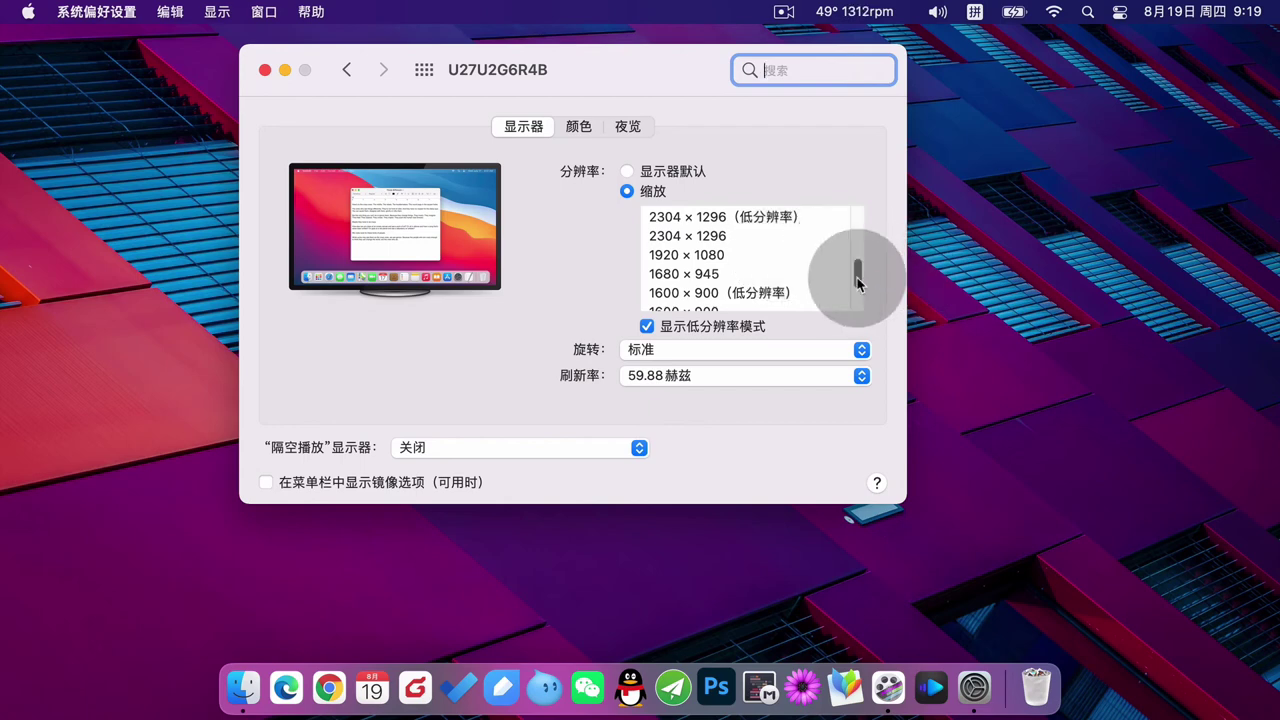
drag(857, 270, 864, 210)
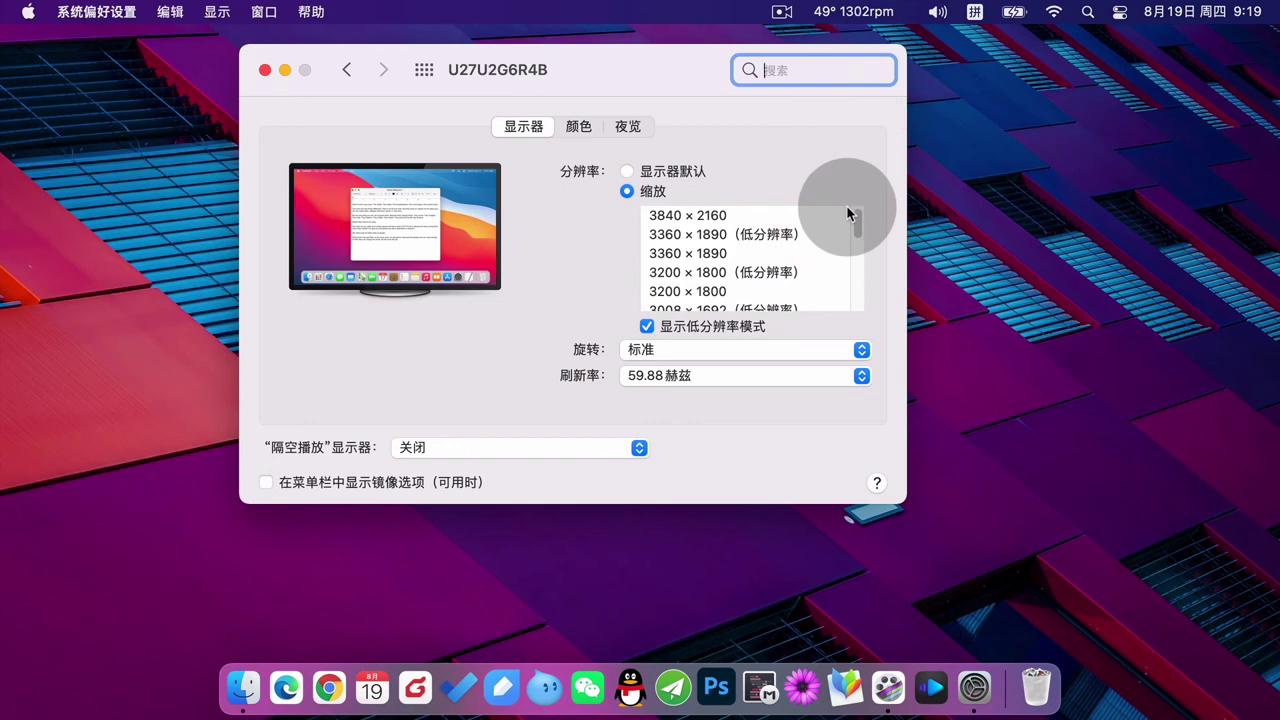
drag(849, 213, 864, 259)
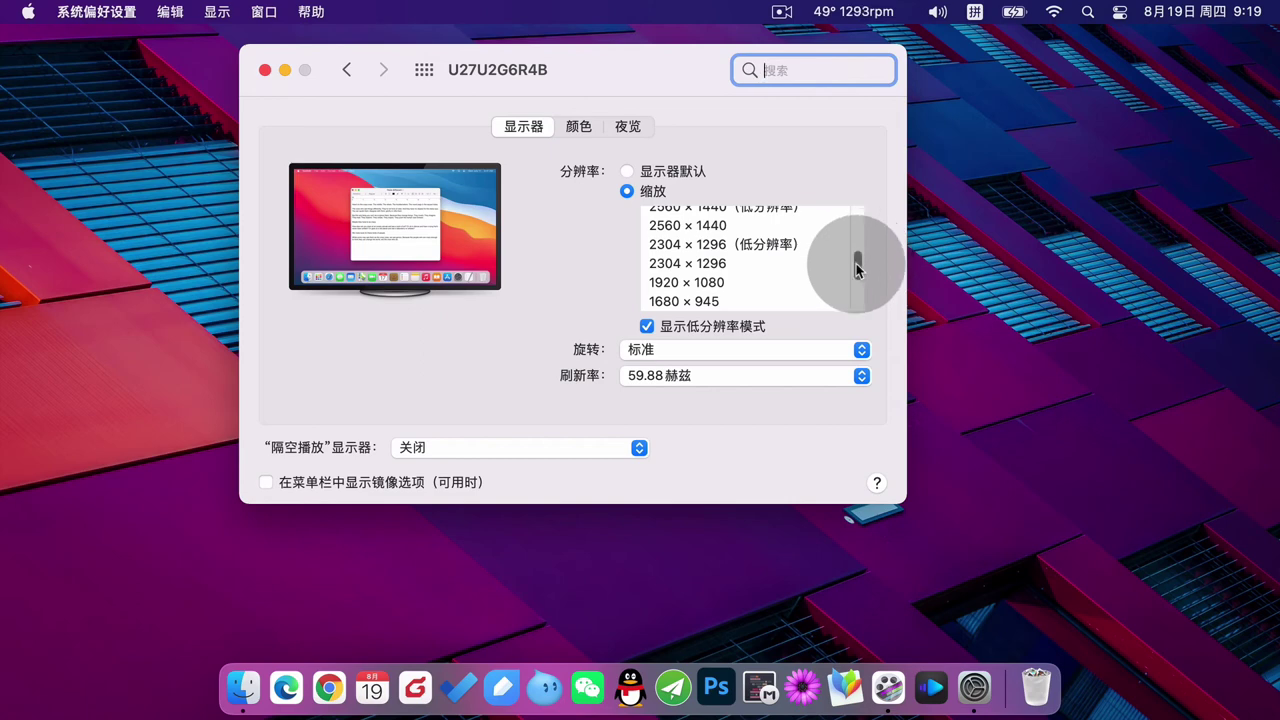
drag(856, 268, 863, 300)
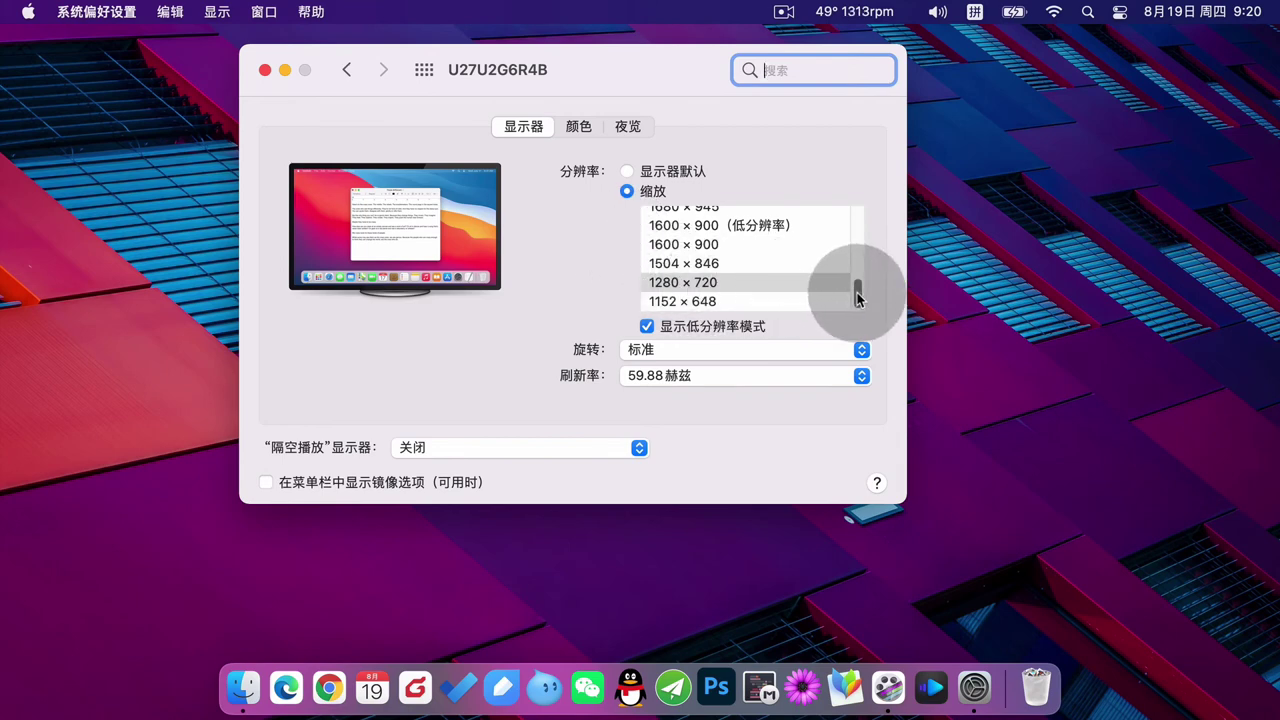
drag(857, 287, 853, 252)
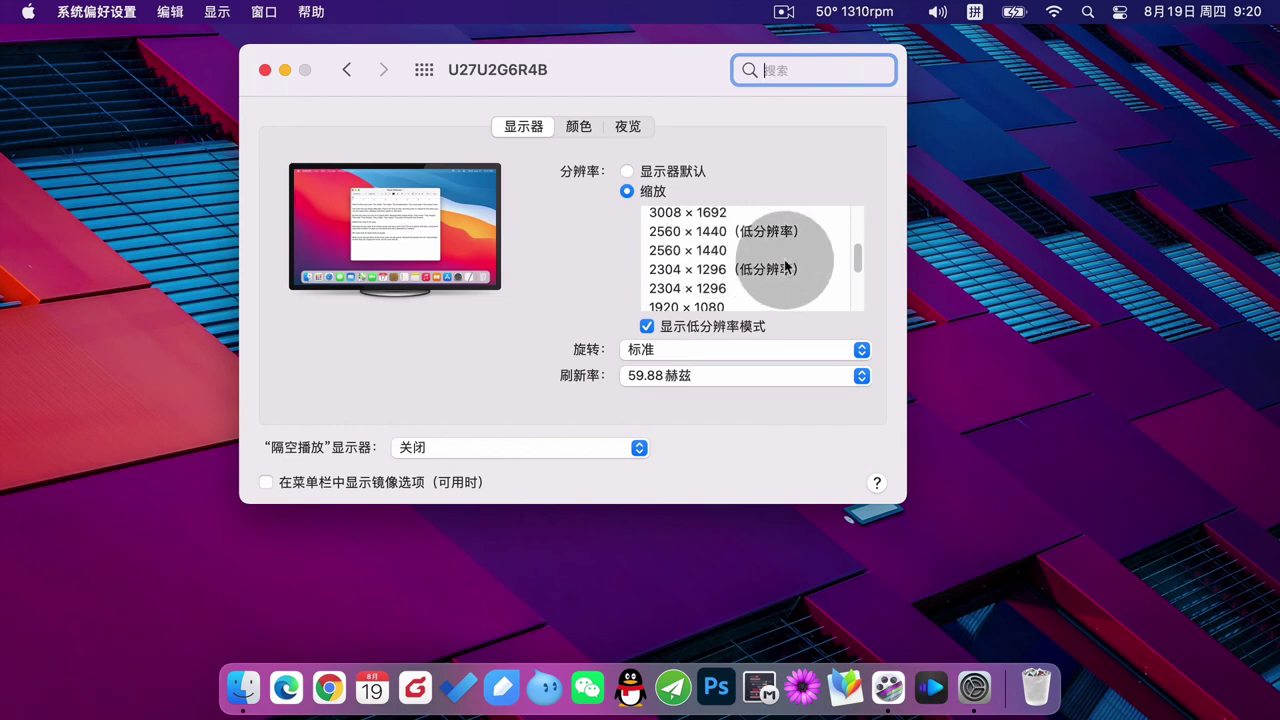
drag(863, 250, 860, 297)
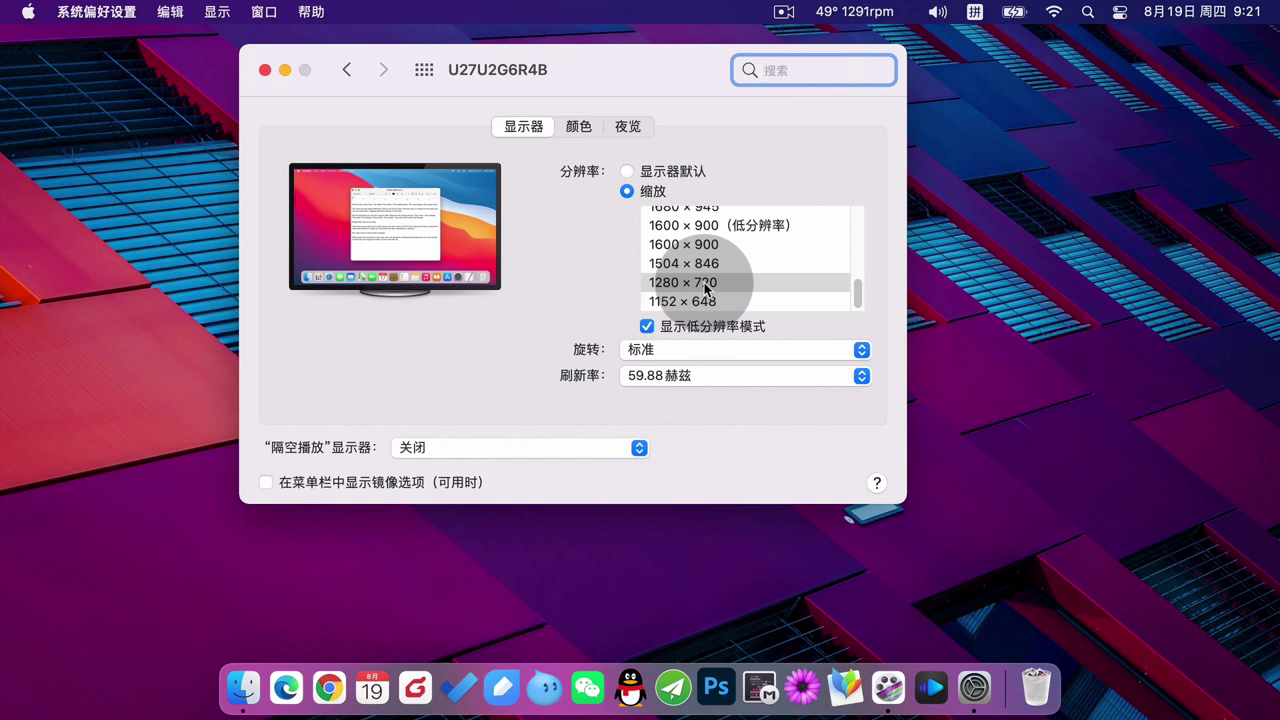
Inspect the available 刷新率 (refresh rate) options alongside the highest entries in the resolution list
click(745, 380)
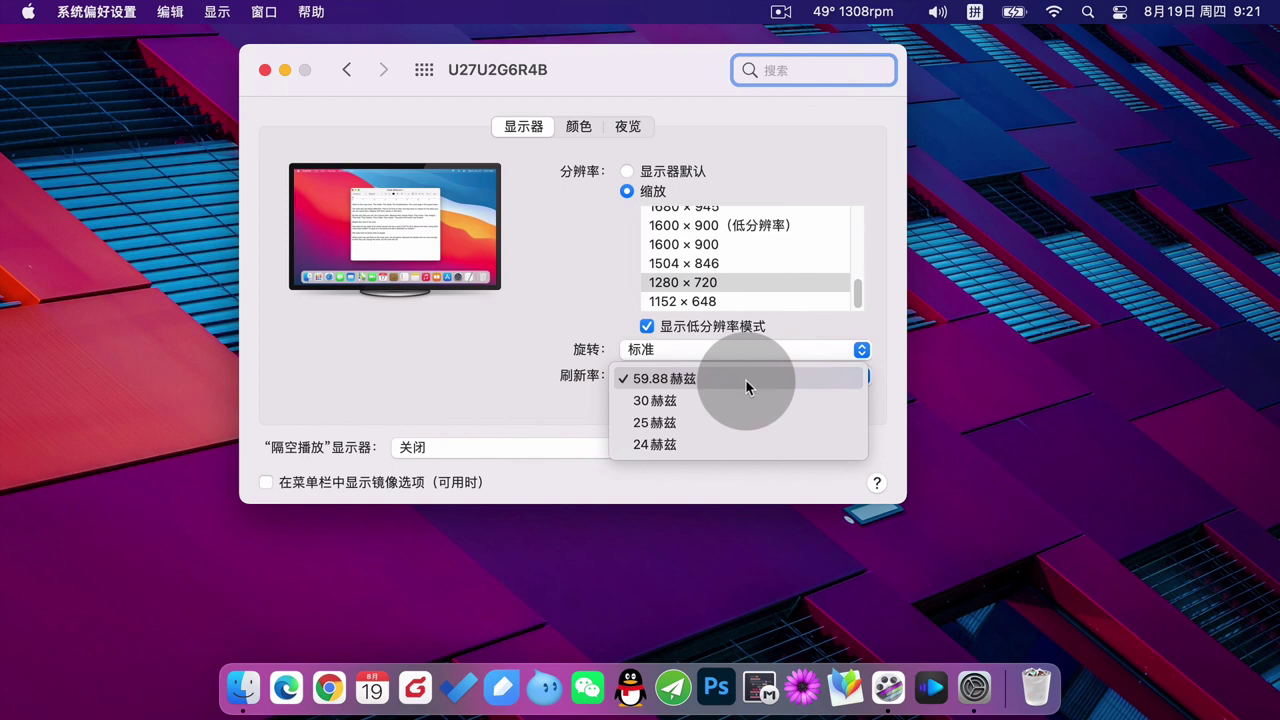
click(522, 412)
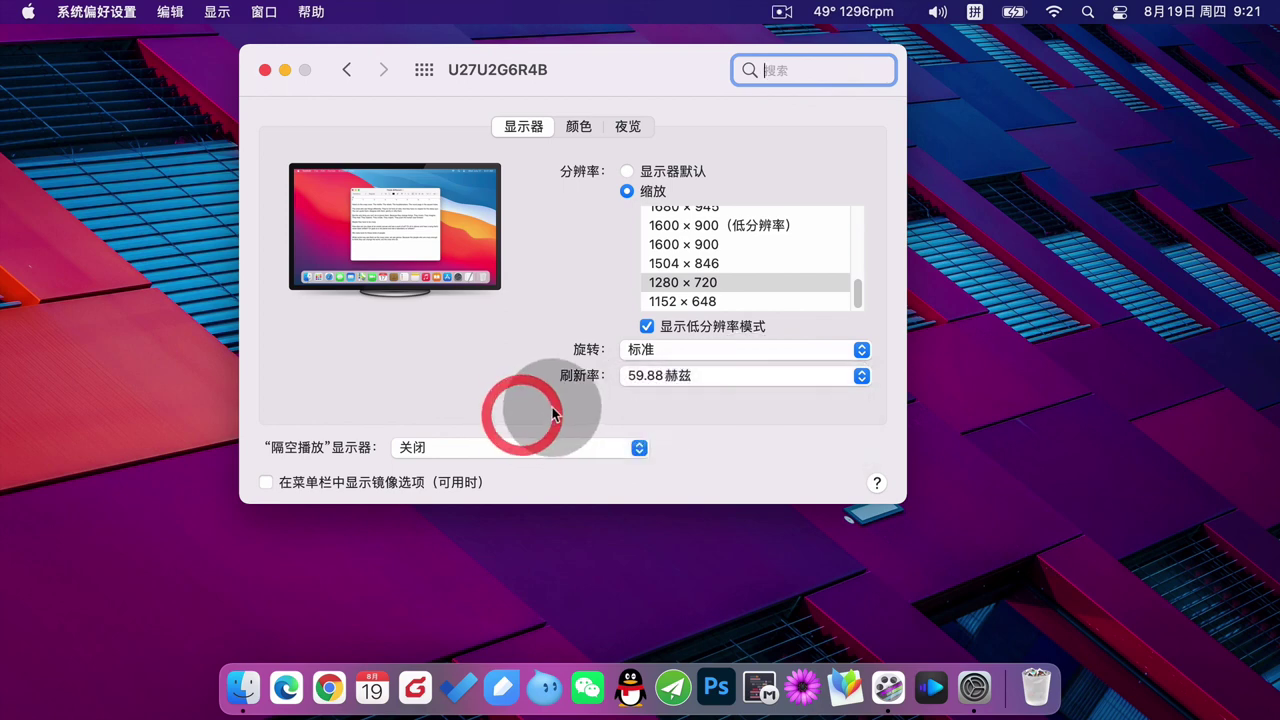
drag(858, 292, 865, 217)
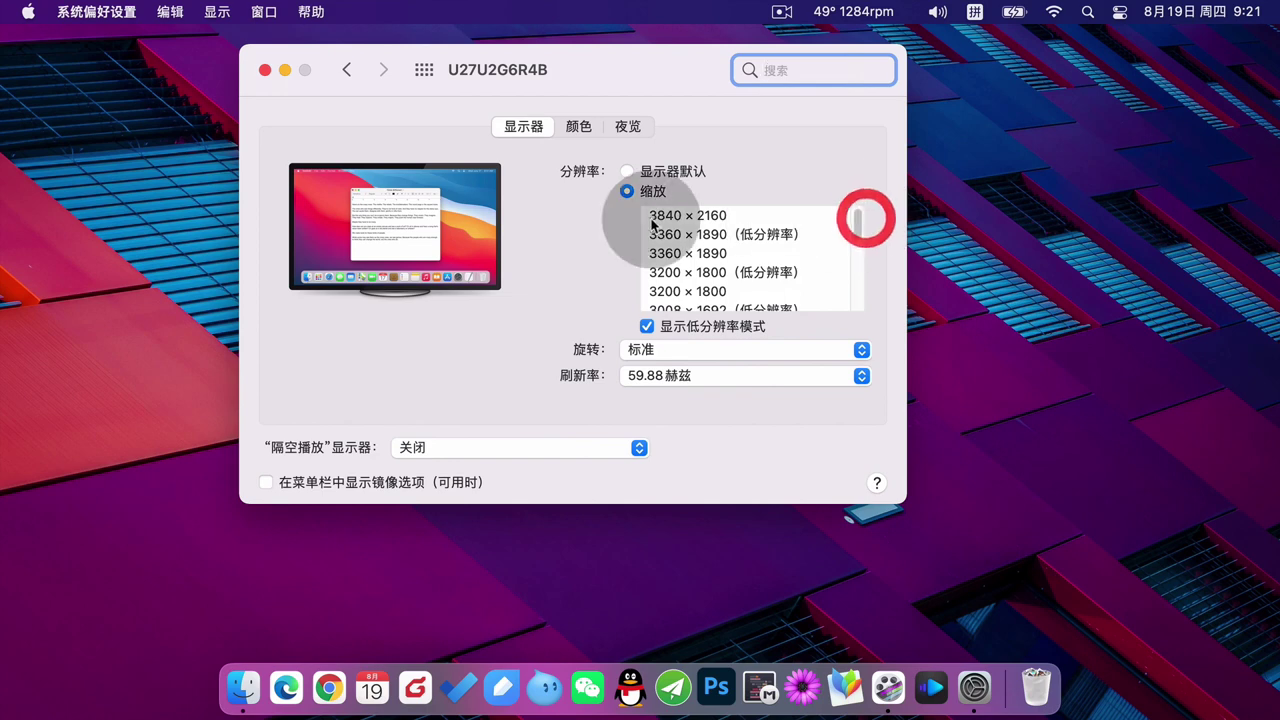
click(797, 375)
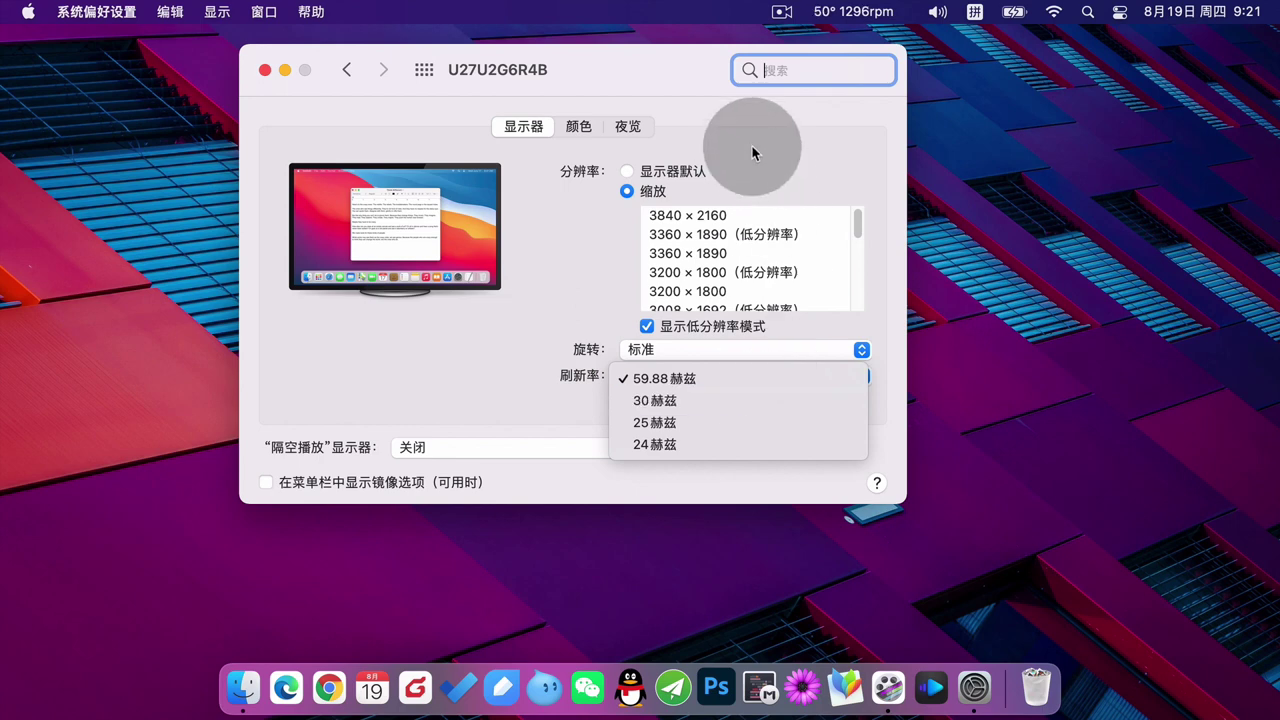
click(758, 115)
click(789, 377)
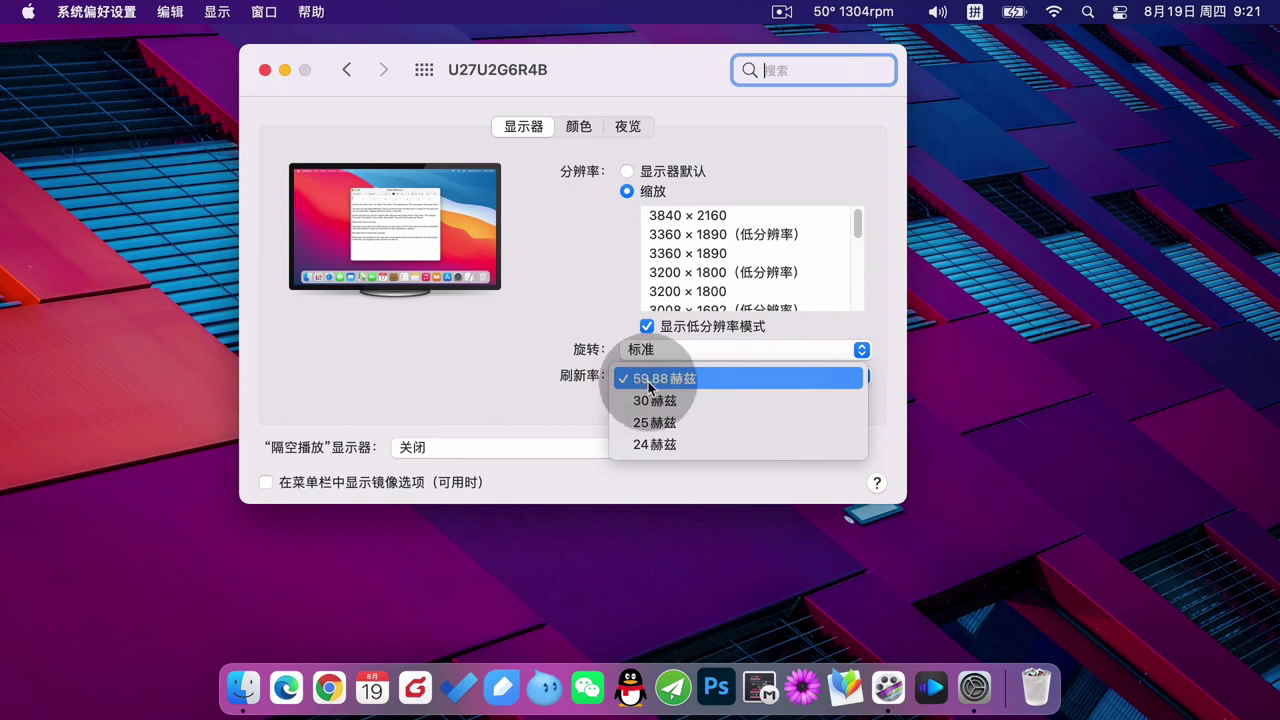
click(347, 402)
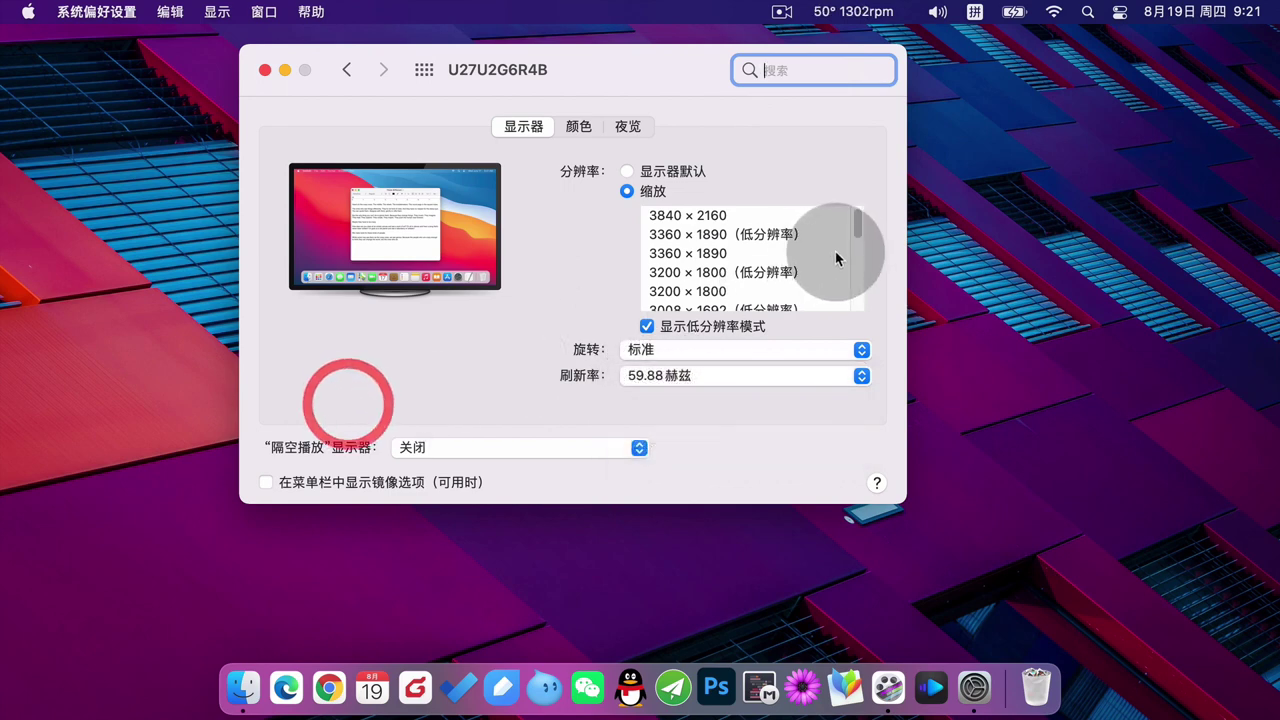
Find the 1280 × 720 entry in the scaled resolution list
drag(859, 235, 857, 263)
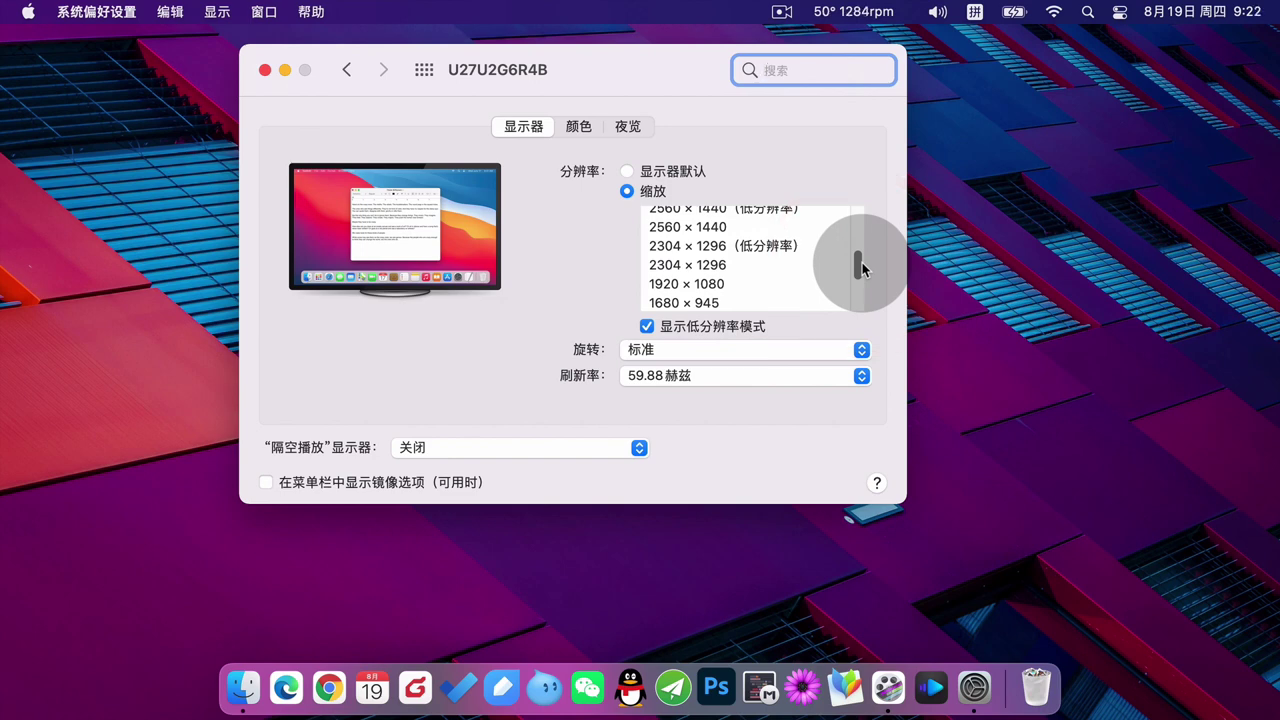
drag(862, 268, 857, 291)
click(655, 290)
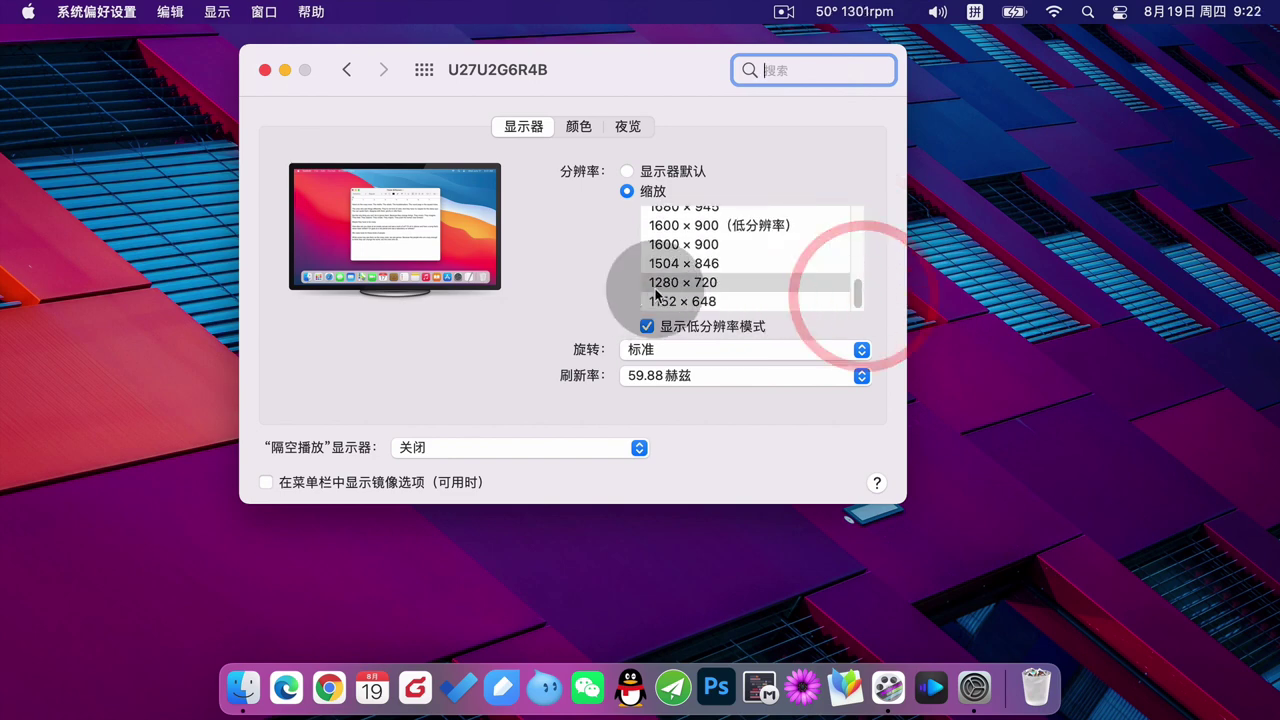